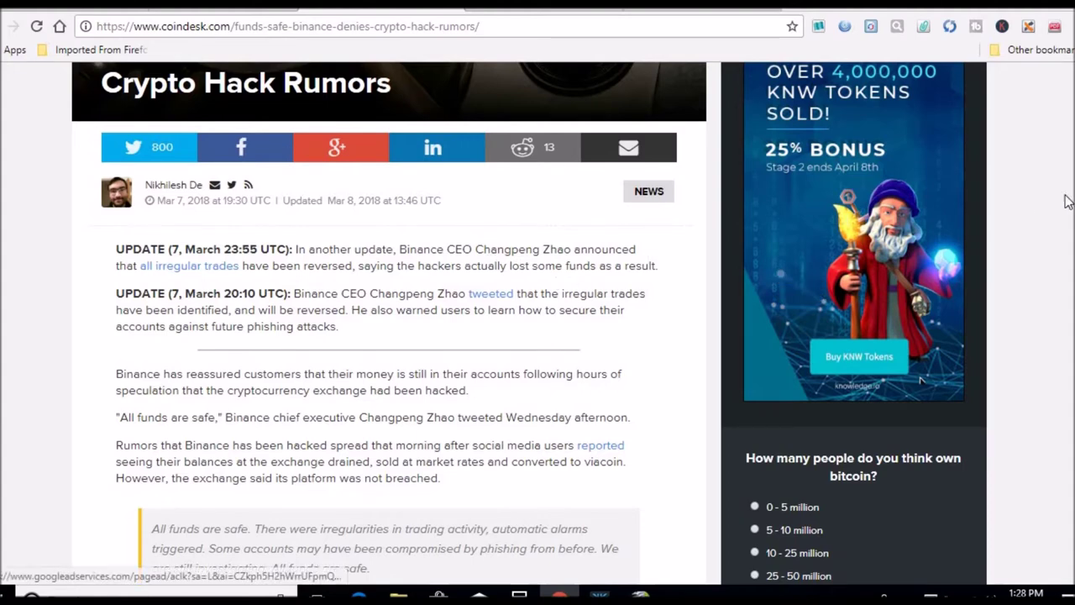
Read the CoinDesk article on Binance denying hack rumors, from its March 7 updates through the quoted tweet and Reddit statement
{"action": "scroll", "coordinate": [528, 323], "scroll_direction": "up", "scroll_amount": 1}
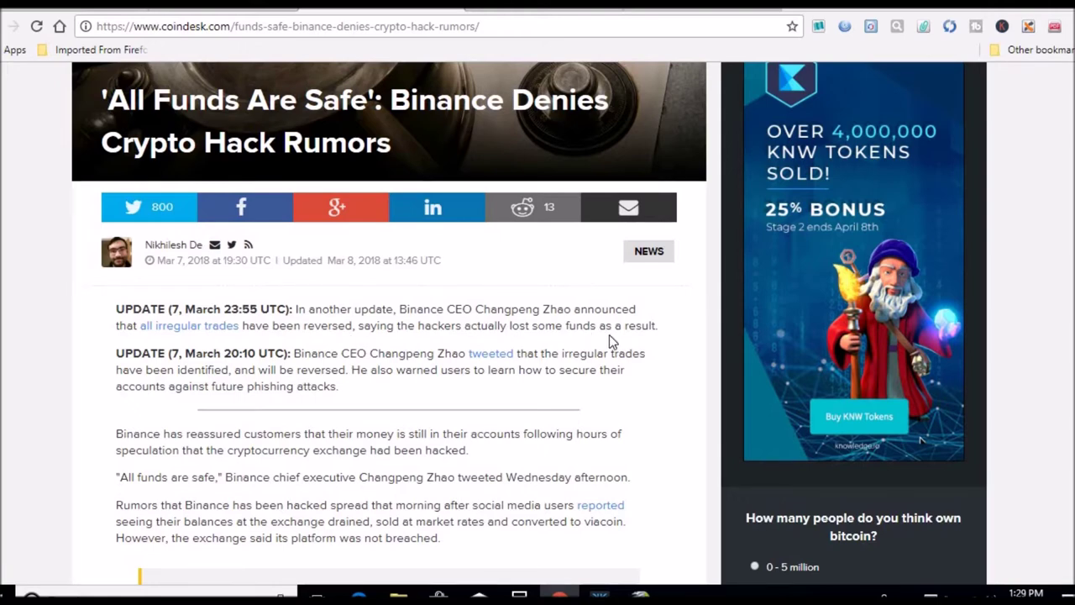
{"action": "scroll", "coordinate": [609, 334], "scroll_direction": "up", "scroll_amount": 2}
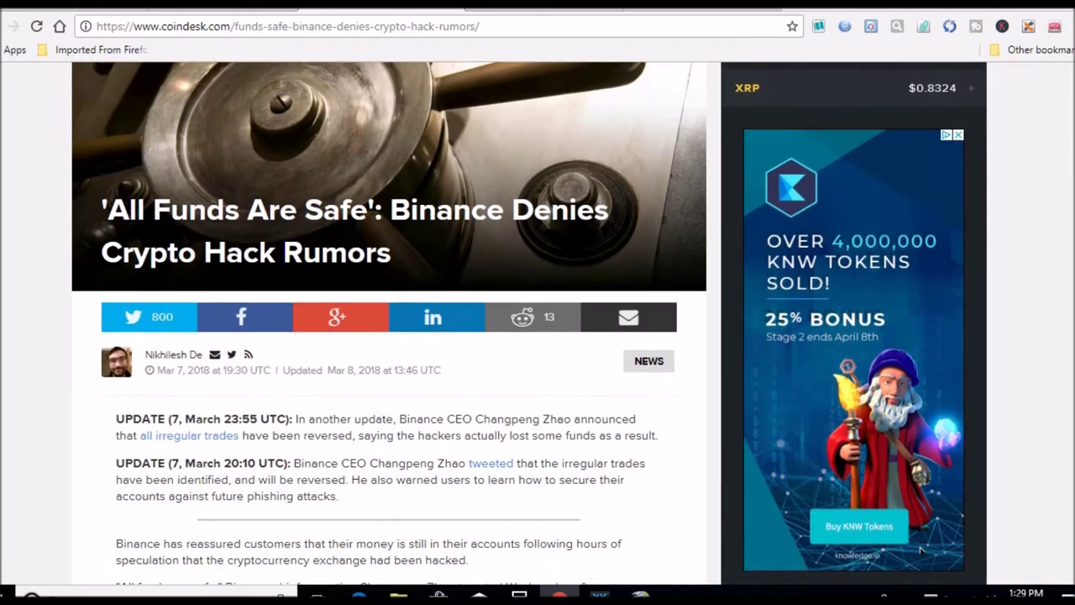
{"action": "scroll", "coordinate": [608, 98], "scroll_direction": "down", "scroll_amount": 1}
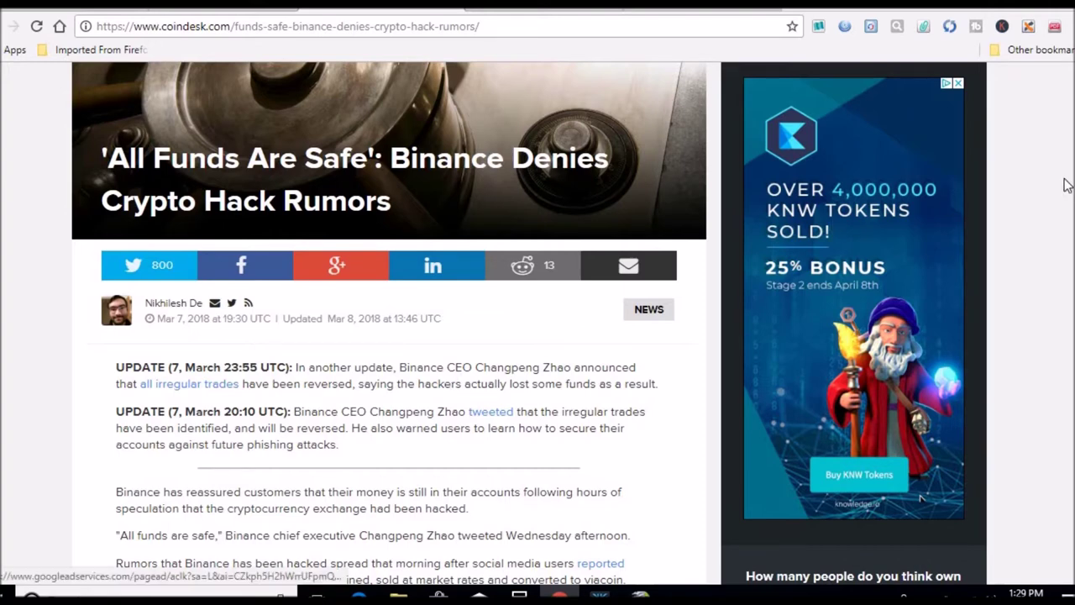
{"action": "scroll", "coordinate": [528, 322], "scroll_direction": "down", "scroll_amount": 2}
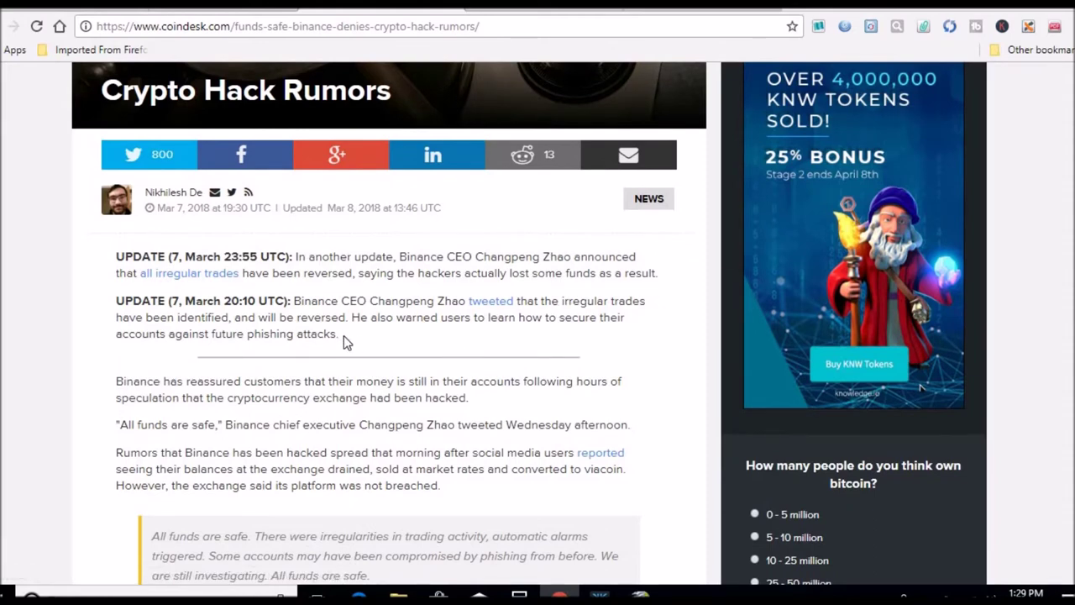
{"action": "scroll", "coordinate": [714, 220], "scroll_direction": "down", "scroll_amount": 3}
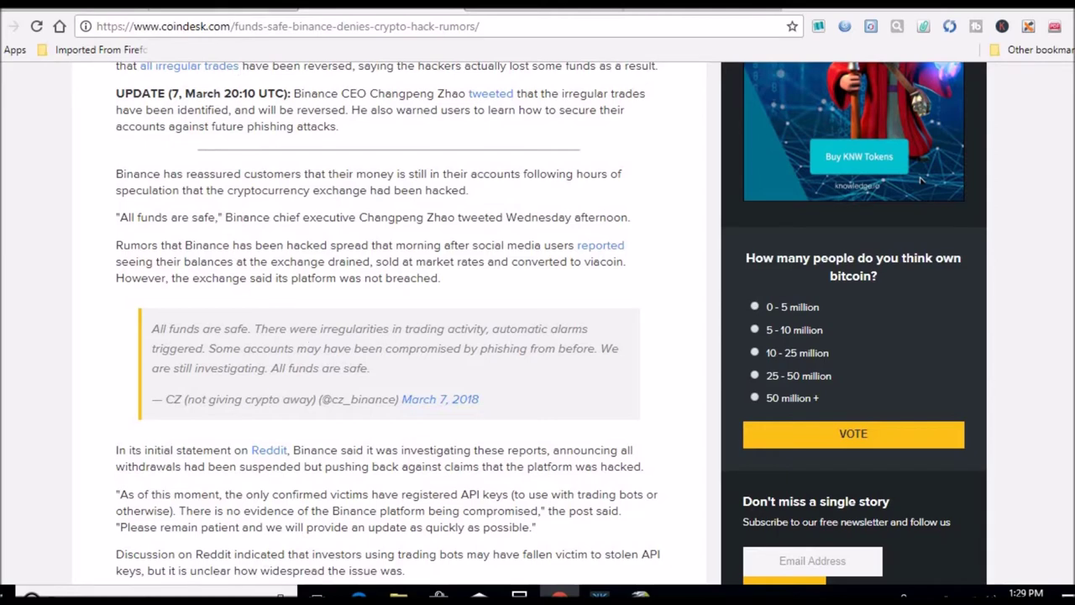
Examine the Bitcoin price and market cap chart for March 6 to 8, 2018 on CoinMarketCap
{"action": "left_click", "coordinate": [236, 7]}
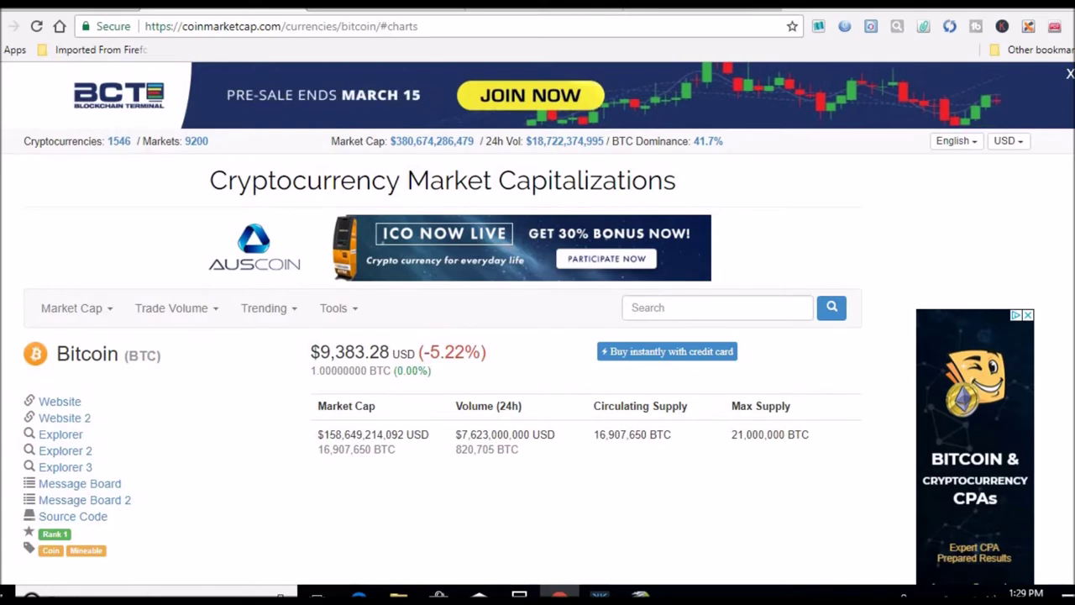
{"action": "scroll", "coordinate": [529, 322], "scroll_direction": "down", "scroll_amount": 5}
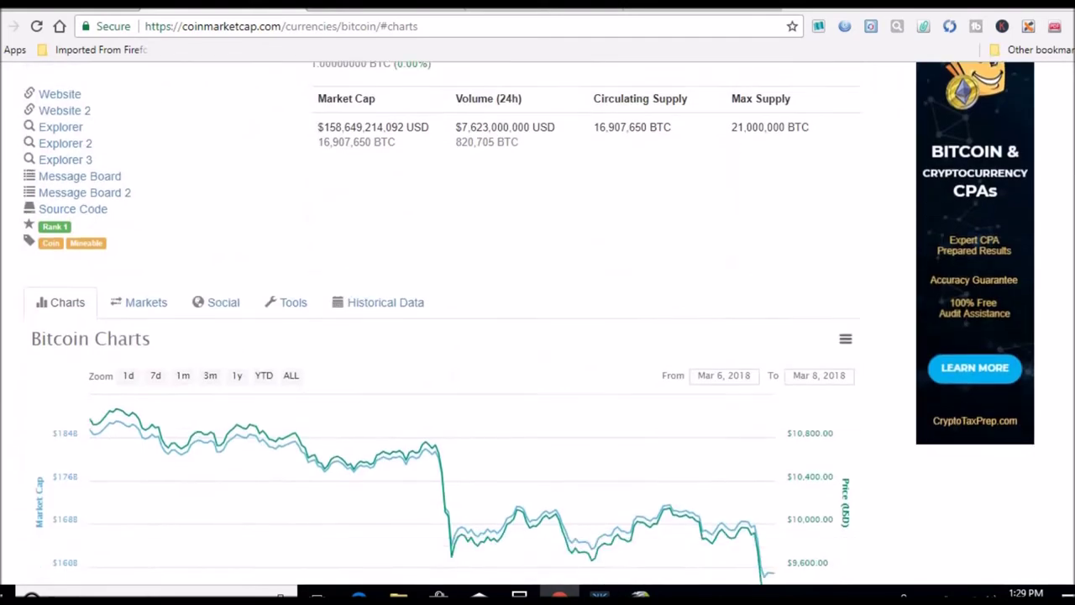
{"action": "scroll", "coordinate": [607, 291], "scroll_direction": "down", "scroll_amount": 1}
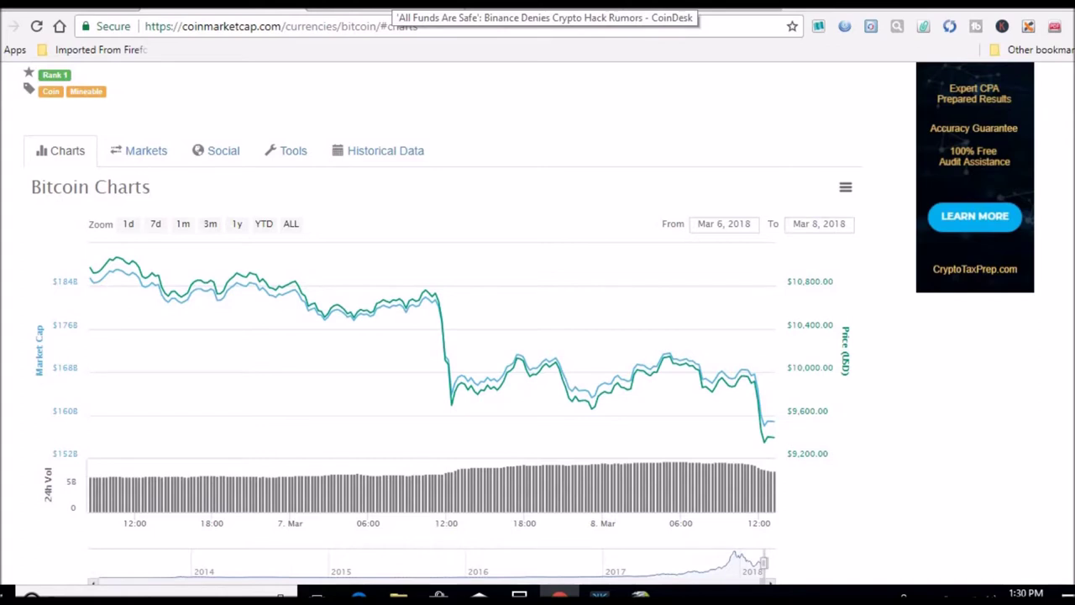
Review the coin balances on Binance, and check the Po.et and Tron holdings in the Exodus wallet
{"action": "left_click", "coordinate": [399, 5]}
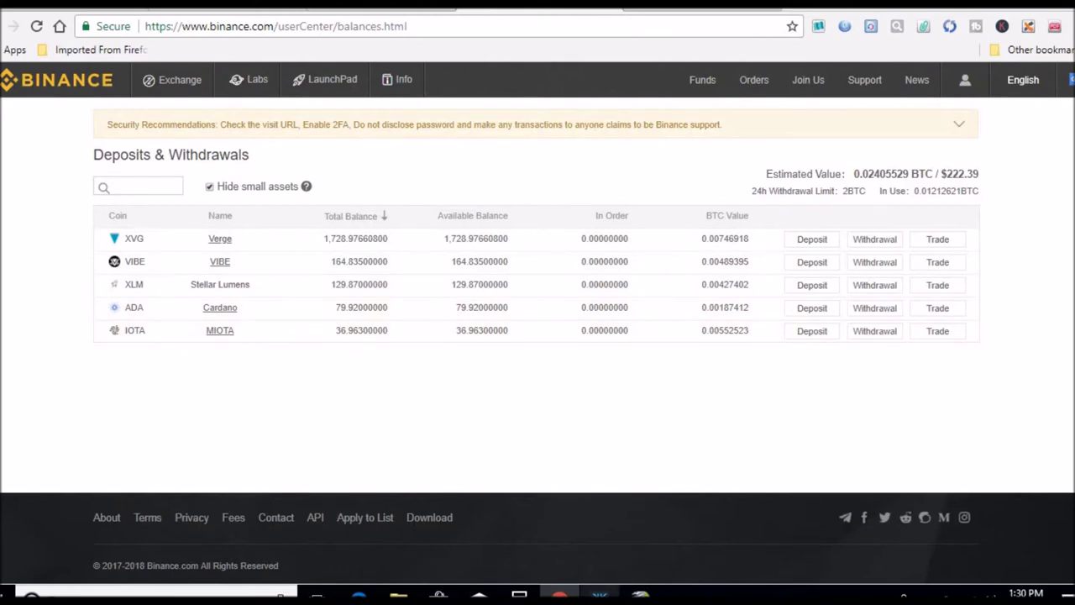
{"action": "left_click", "coordinate": [599, 594]}
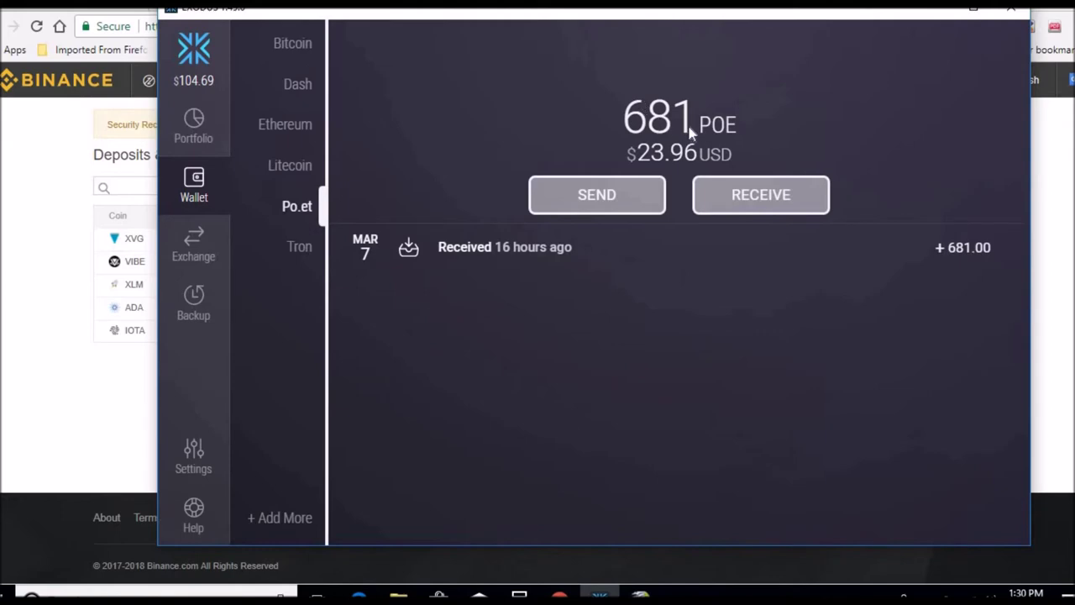
{"action": "left_click", "coordinate": [307, 243]}
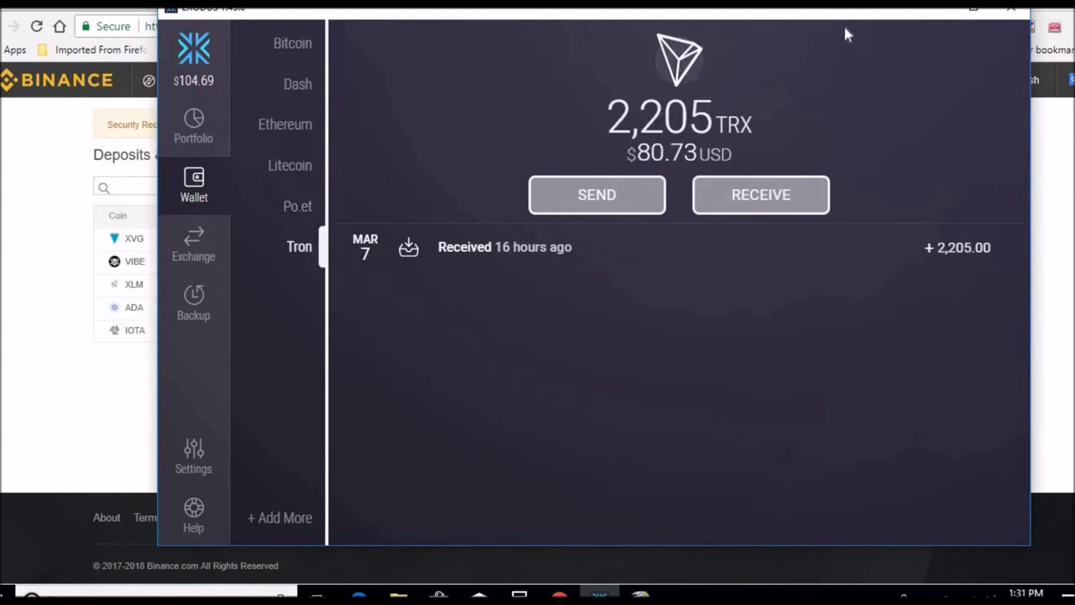
{"action": "left_click", "coordinate": [941, 14]}
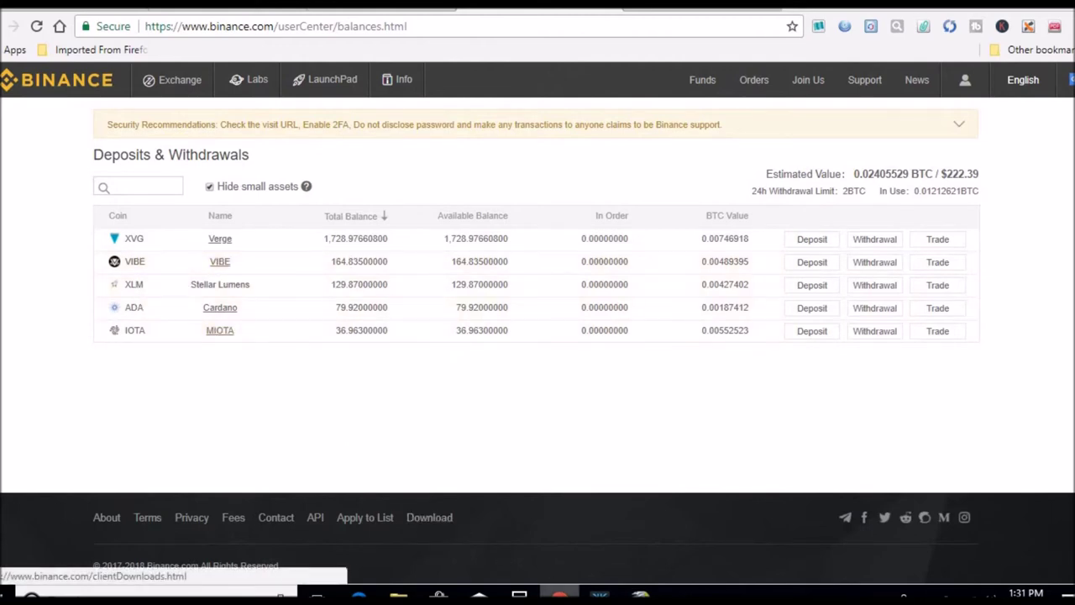
{"action": "mouse_move", "coordinate": [599, 595]}
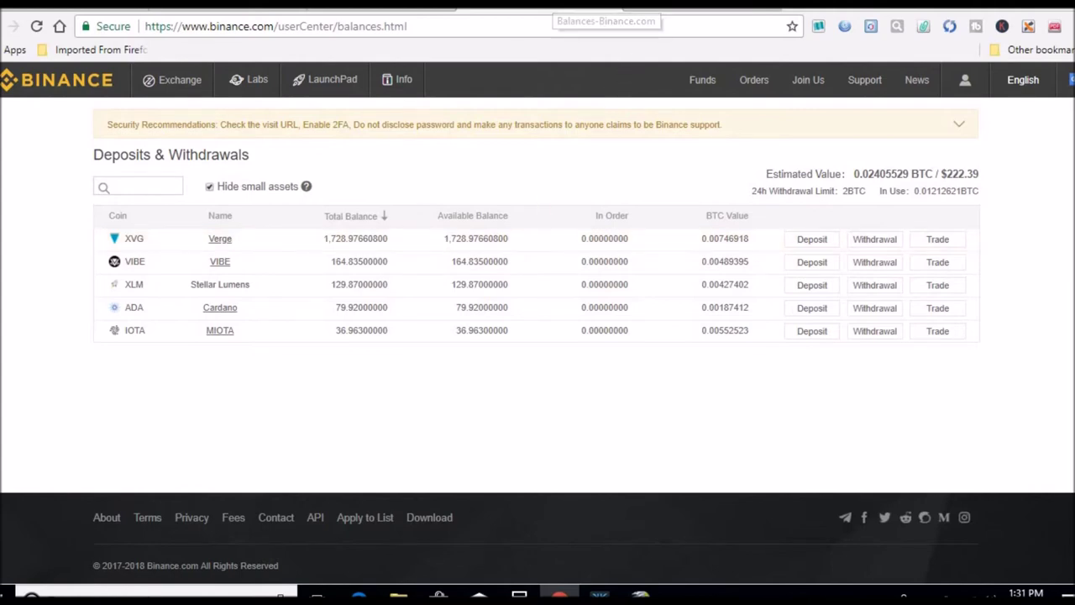
Return to the CoinDesk article on the Binance hack rumors and look over its headline and update notes
{"action": "left_click", "coordinate": [395, 7]}
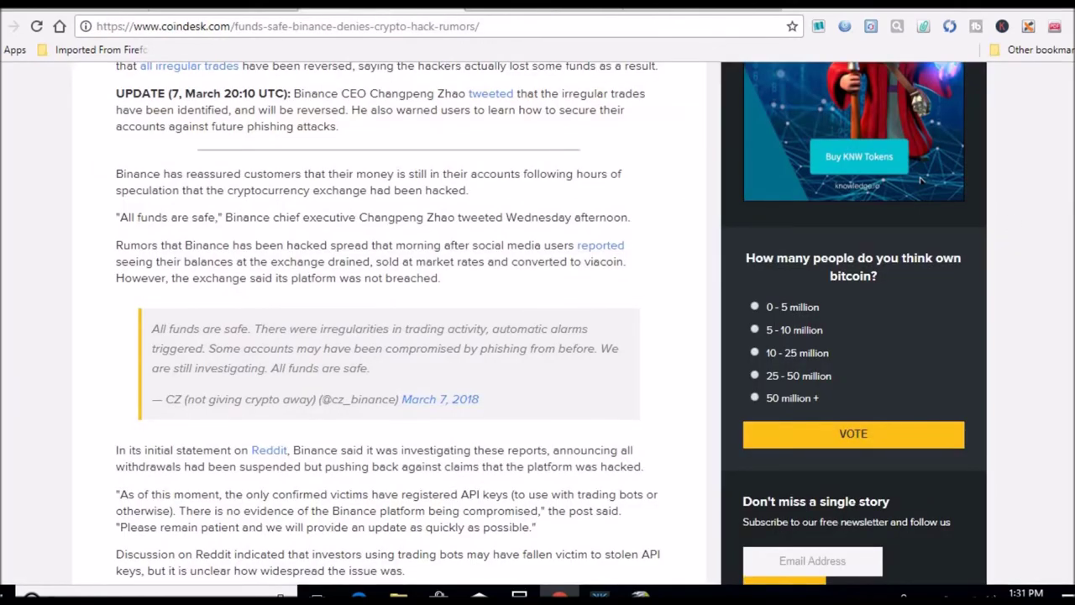
{"action": "scroll", "coordinate": [922, 179], "scroll_direction": "up", "scroll_amount": 5}
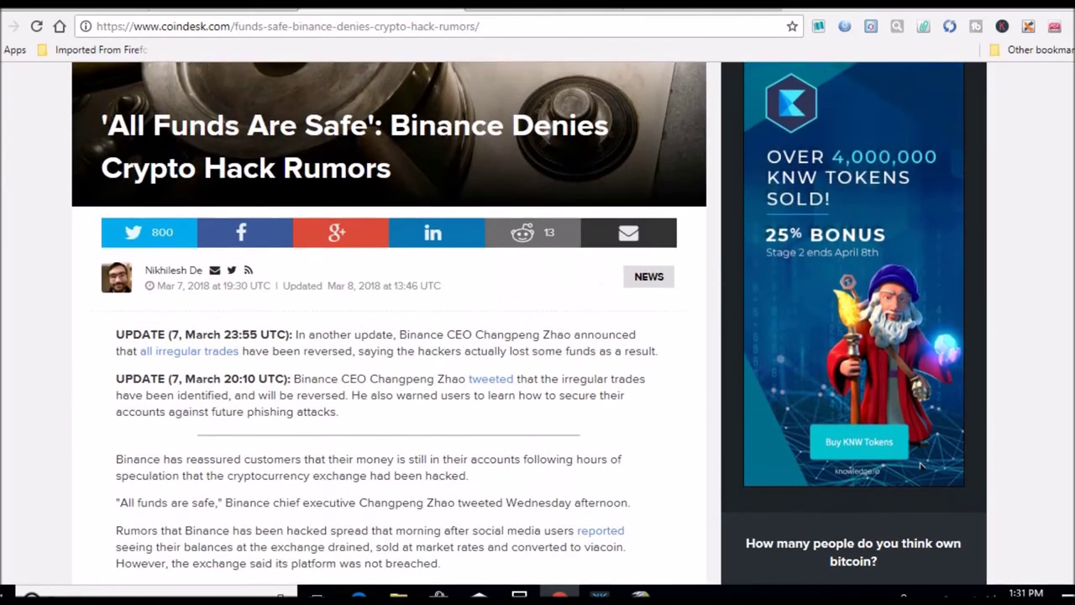
{"action": "scroll", "coordinate": [922, 465], "scroll_direction": "down", "scroll_amount": 2}
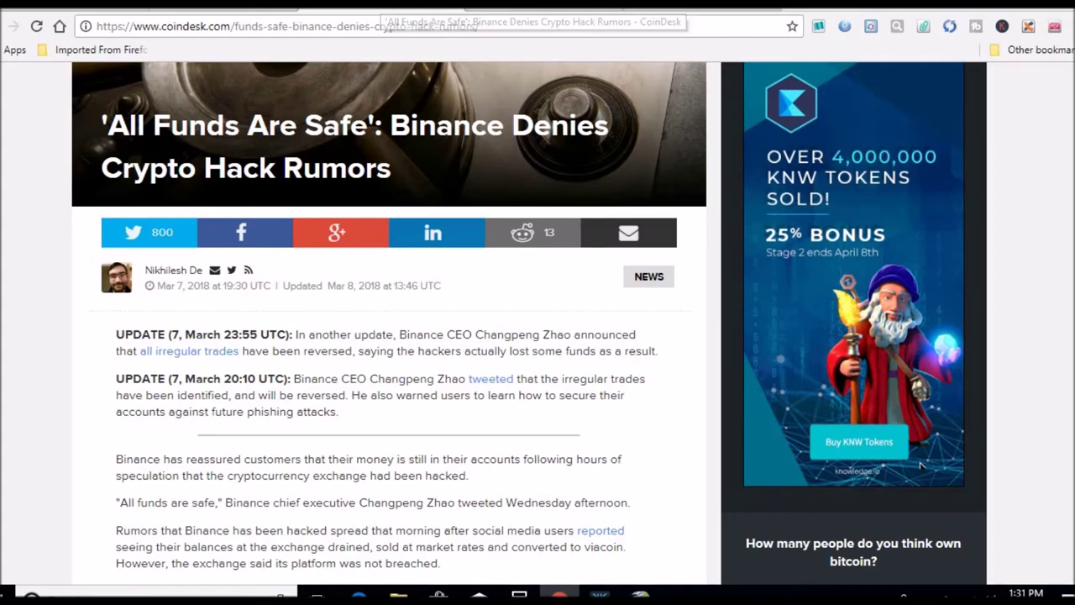
Return to the Binance balances page and log out of the account
{"action": "left_click", "coordinate": [756, 7]}
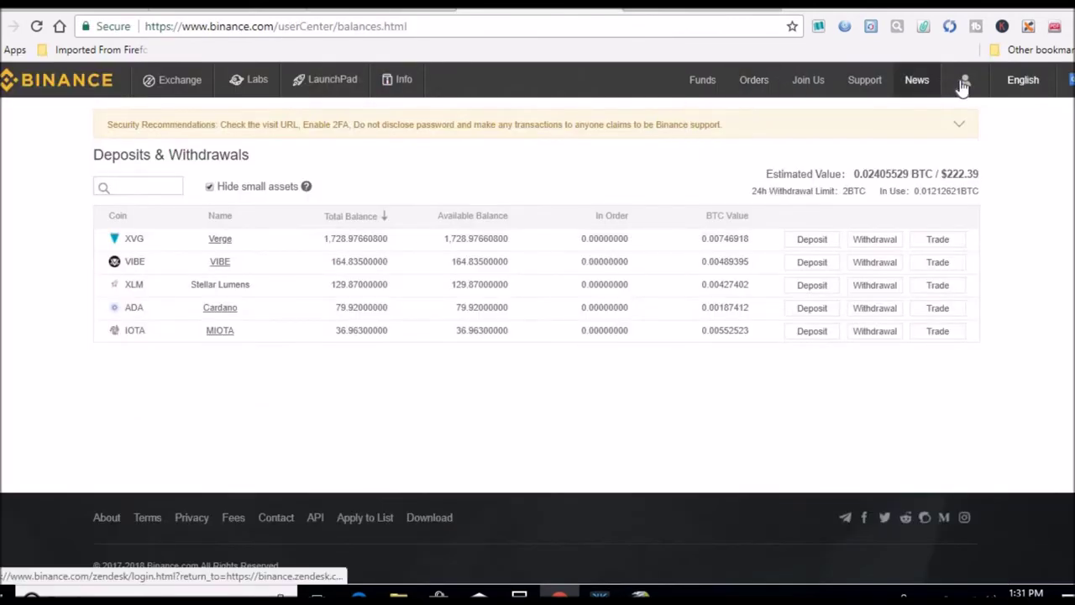
{"action": "mouse_move", "coordinate": [964, 82]}
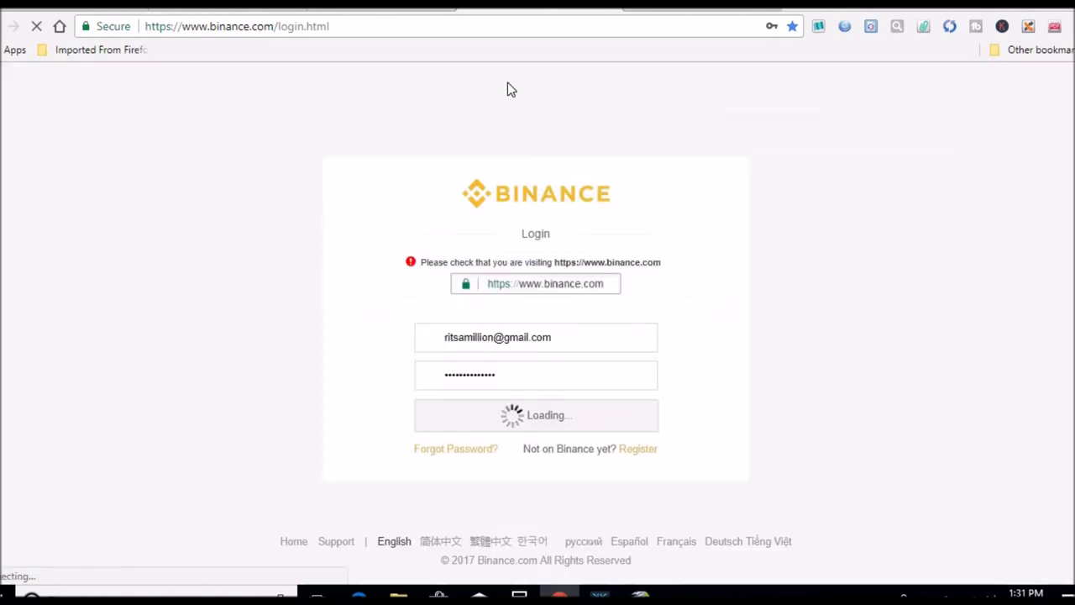
Open SimpleMining from the Cryptocurrency bookmarks and log in with the saved credentials, completing the reCAPTCHA check
{"action": "left_click", "coordinate": [107, 48]}
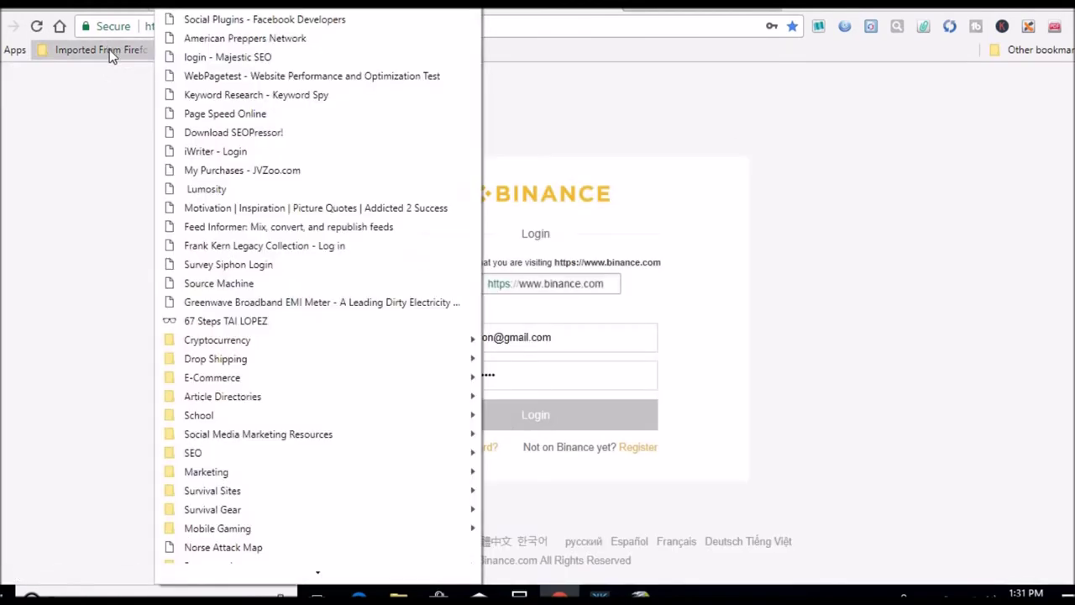
{"action": "mouse_move", "coordinate": [370, 334]}
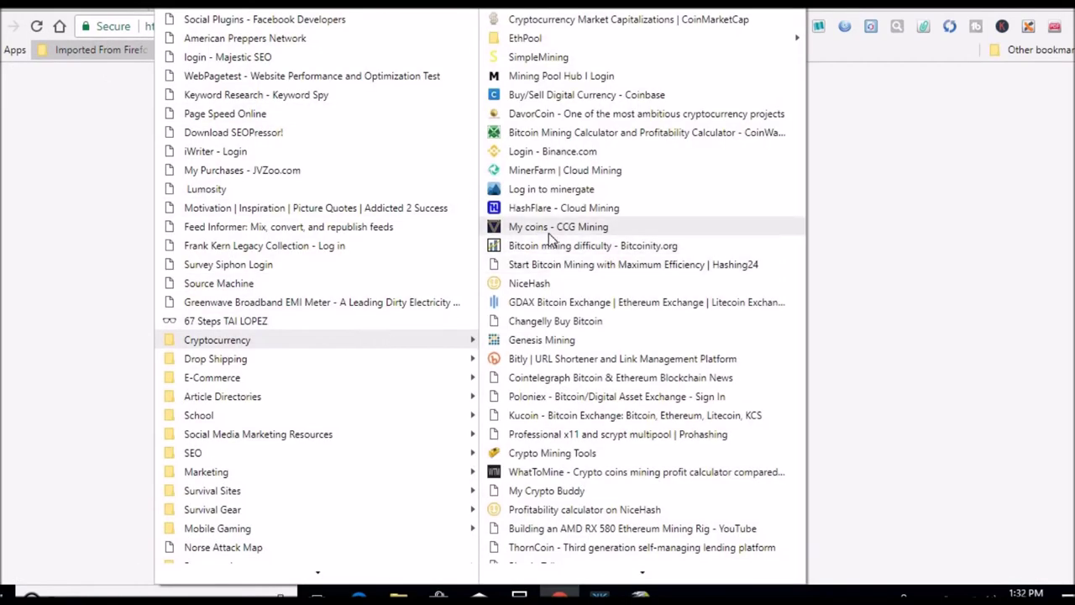
{"action": "left_click", "coordinate": [542, 56]}
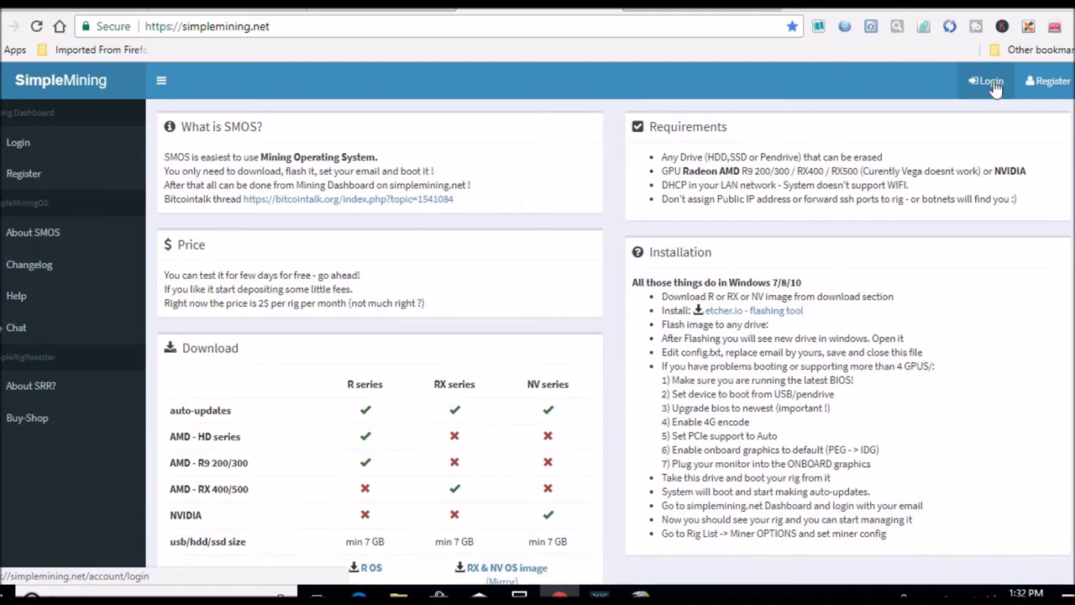
{"action": "left_click", "coordinate": [995, 81]}
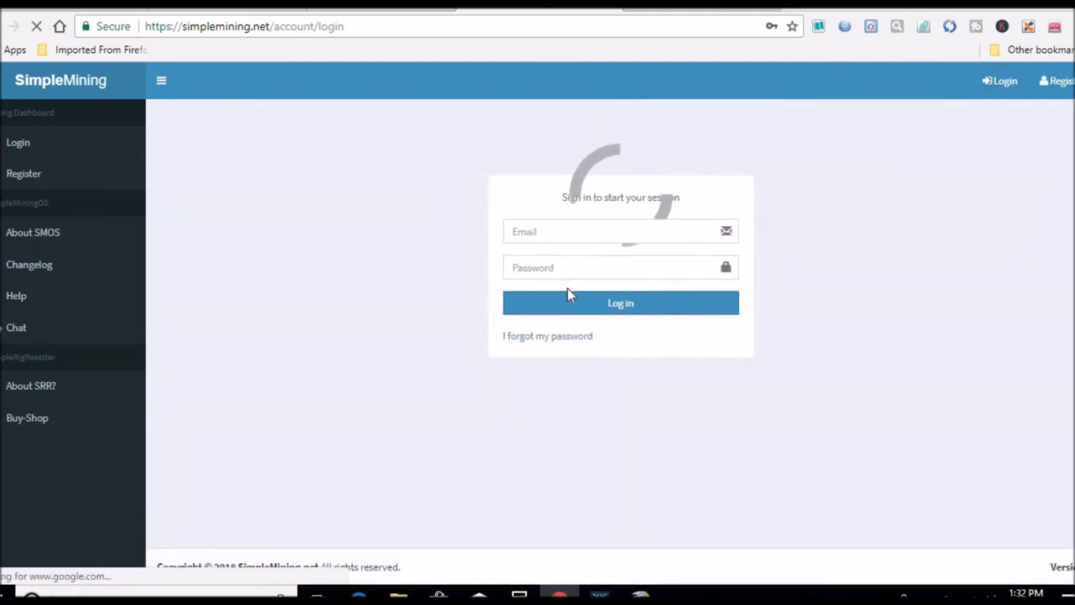
{"action": "left_click", "coordinate": [522, 323]}
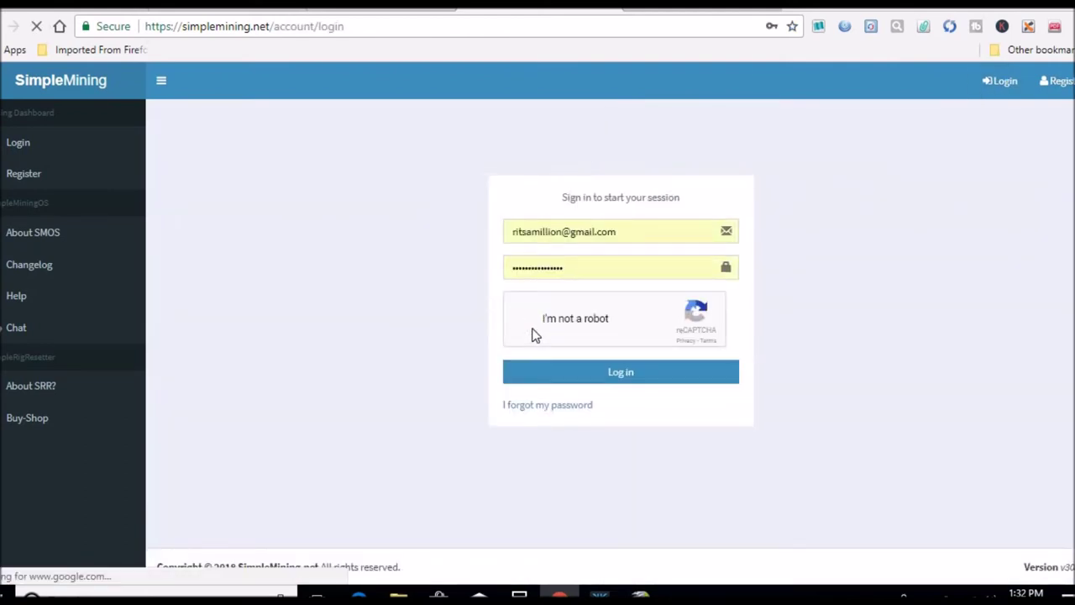
{"action": "left_click", "coordinate": [594, 378]}
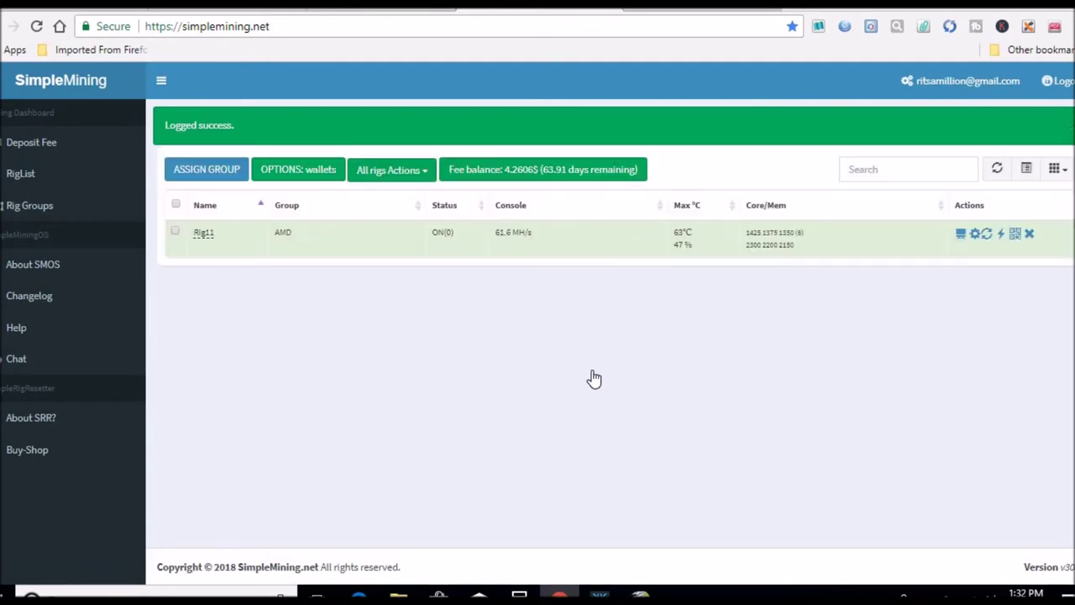
Inspect the miner console output of Rig11, close it, and log out of SimpleMining
{"action": "mouse_move", "coordinate": [449, 235]}
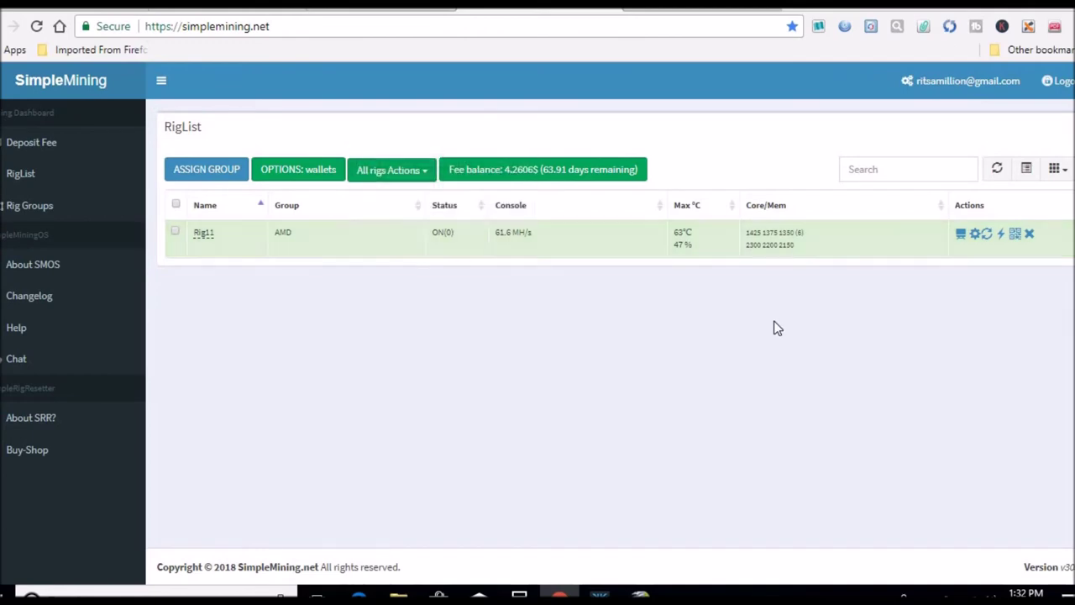
{"action": "left_click", "coordinate": [960, 235]}
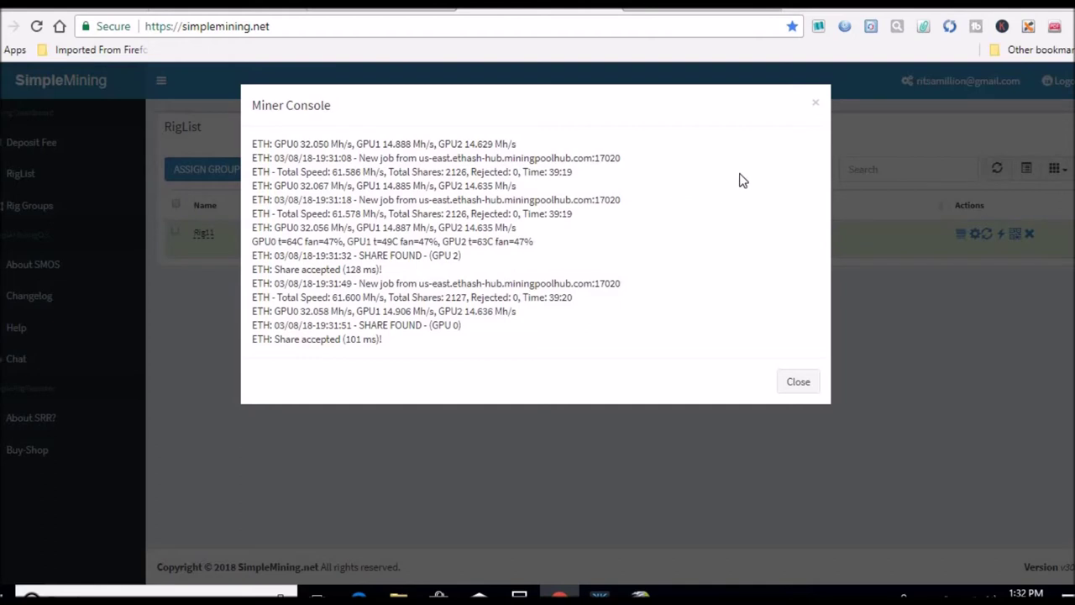
{"action": "left_click", "coordinate": [815, 104]}
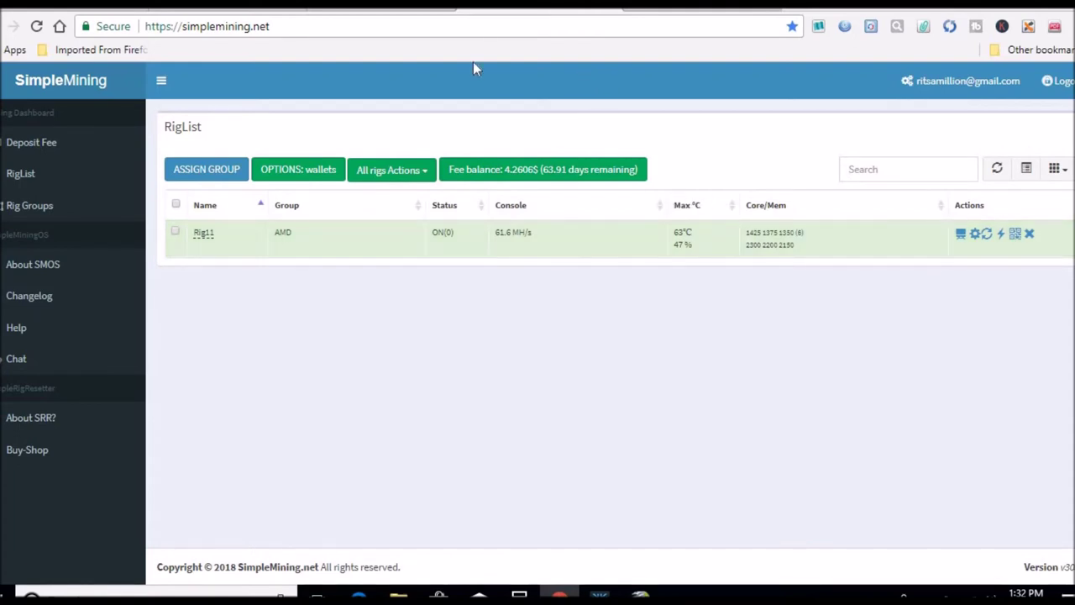
{"action": "left_click", "coordinate": [1060, 80]}
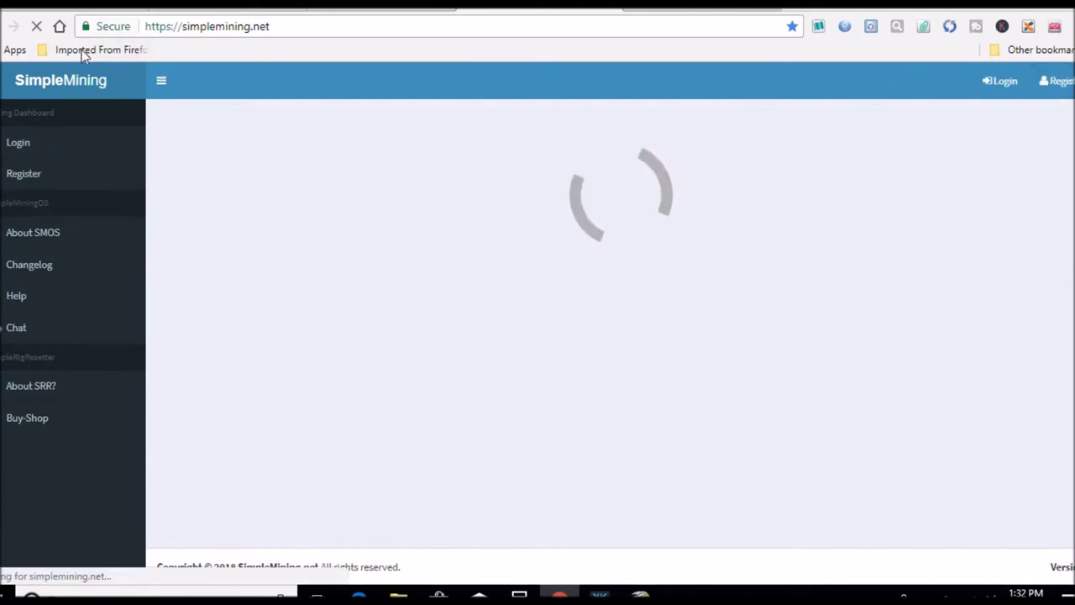
Open Mining Pool Hub from the Cryptocurrency bookmarks, log in with the saved credentials and open the account balances
{"action": "left_click", "coordinate": [81, 50]}
{"action": "mouse_move", "coordinate": [223, 339]}
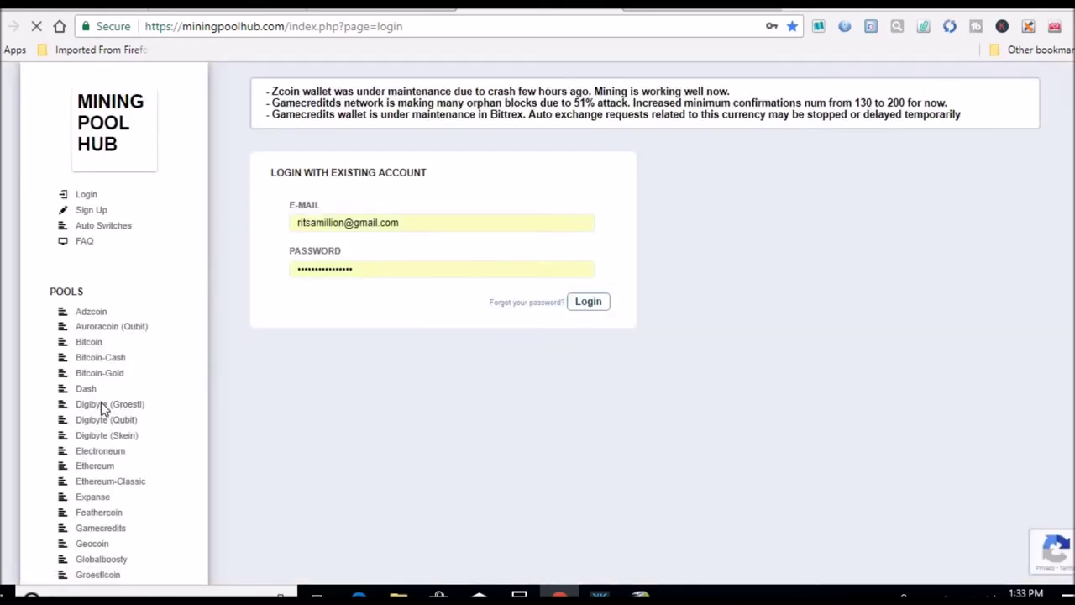
{"action": "left_click", "coordinate": [585, 304]}
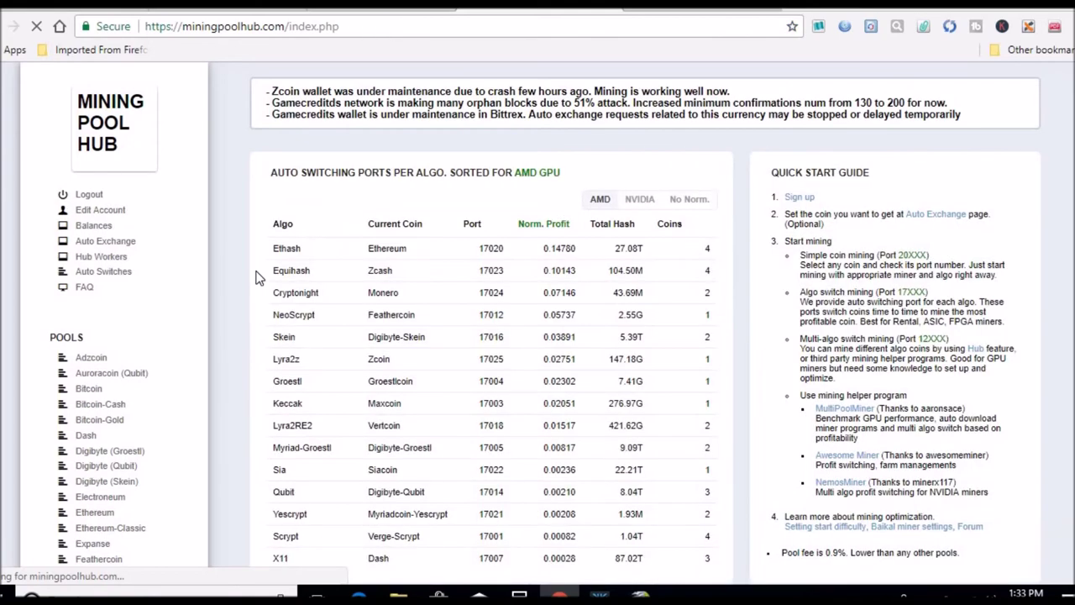
{"action": "left_click", "coordinate": [106, 228]}
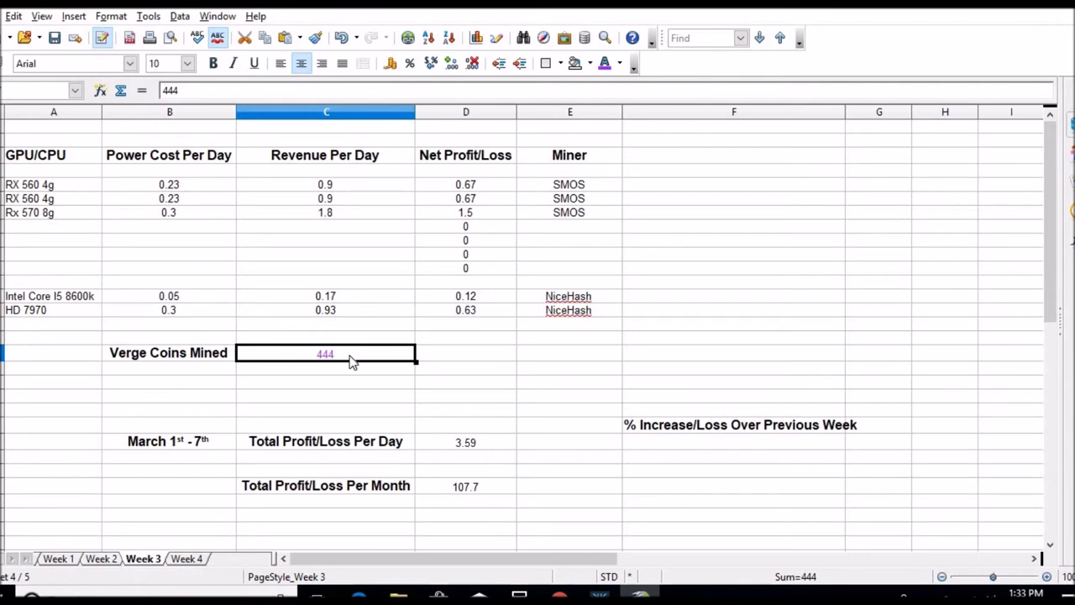
In the mining spreadsheet, set Verge Coins Mined to 500 on the Week 3 sheet and 43 on the Week 4 sheet
{"action": "type", "text": "500"}
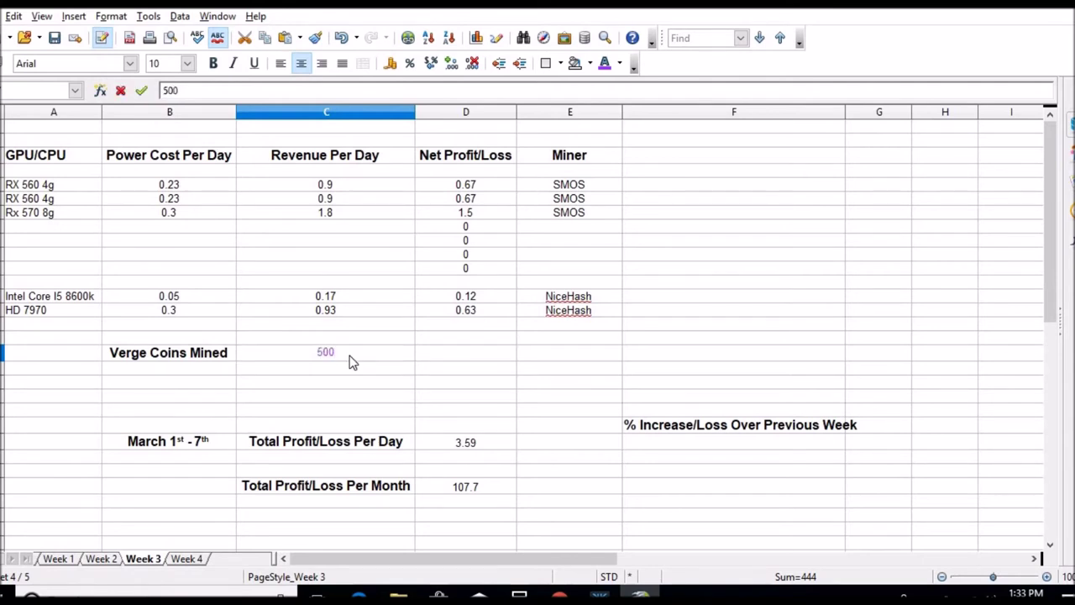
{"action": "key", "text": "Return"}
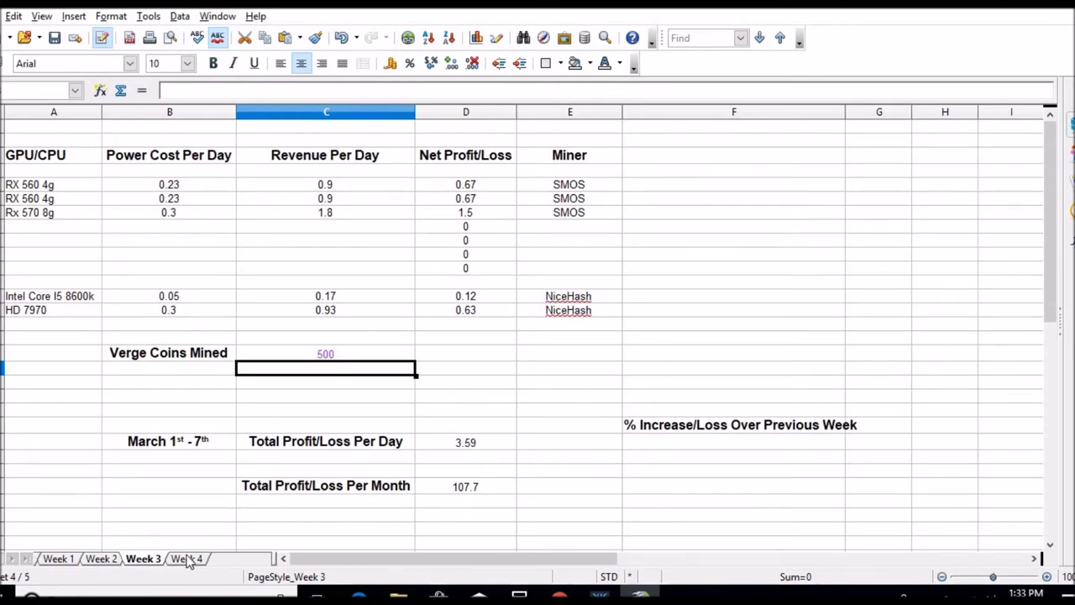
{"action": "left_click", "coordinate": [186, 558]}
{"action": "left_click", "coordinate": [324, 361]}
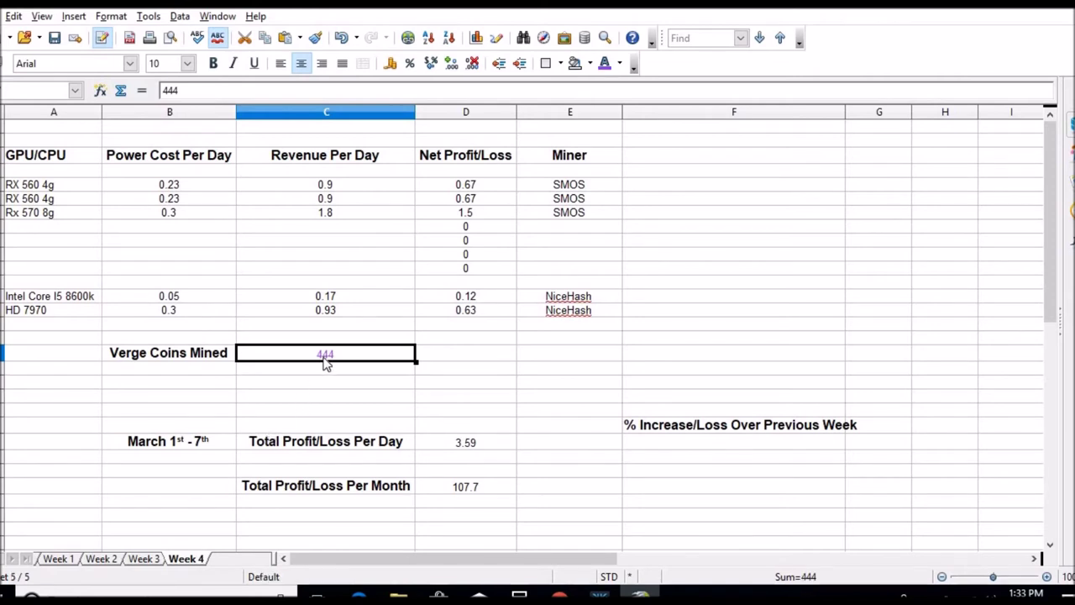
{"action": "type", "text": "43"}
{"action": "key", "text": "Return"}
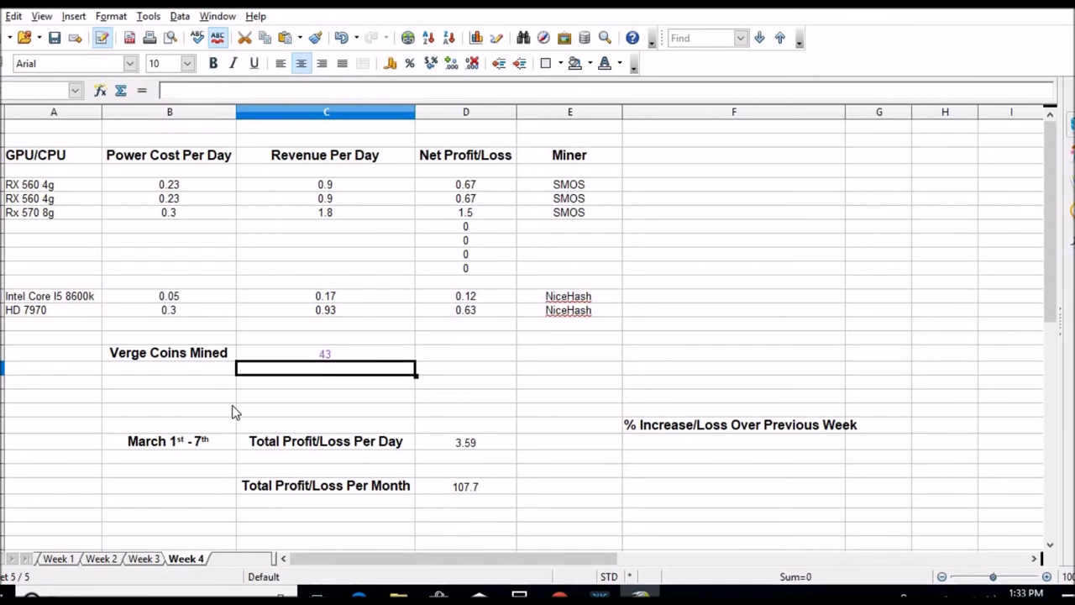
Switch to Mining Pool Hub in the browser, open the Ethereum pool dashboard and copy the last 24 hours' credit amount without its leading zero
{"action": "left_click", "coordinate": [136, 559]}
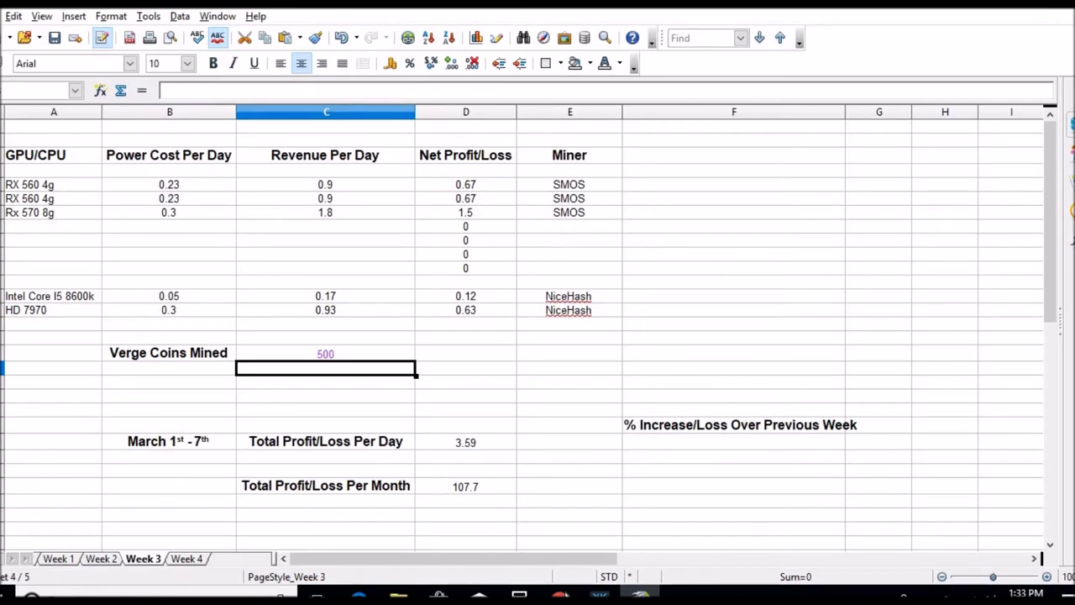
{"action": "left_click", "coordinate": [560, 596]}
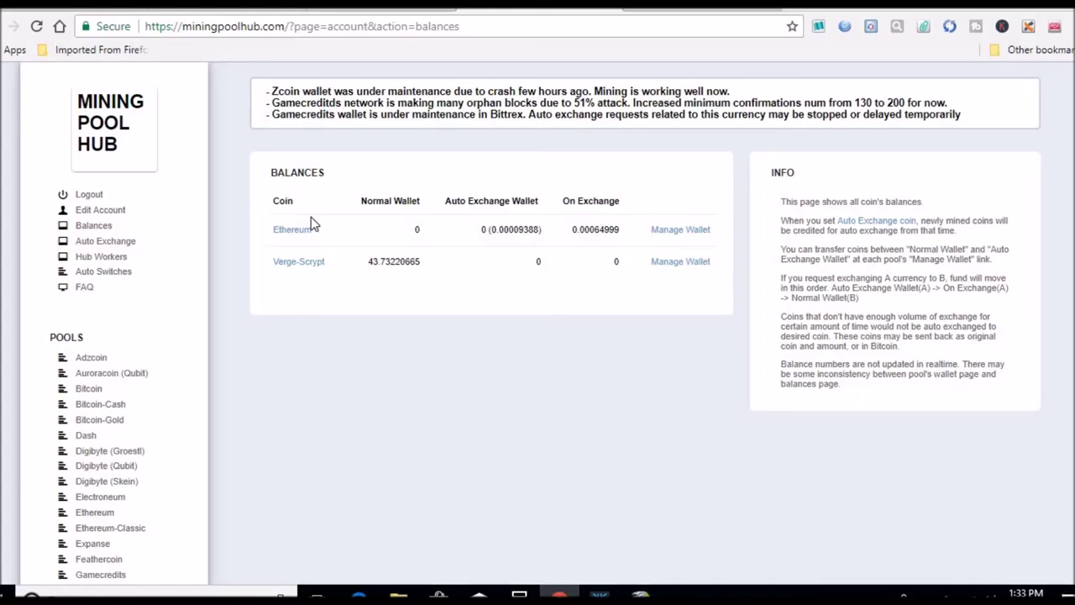
{"action": "left_click", "coordinate": [106, 514]}
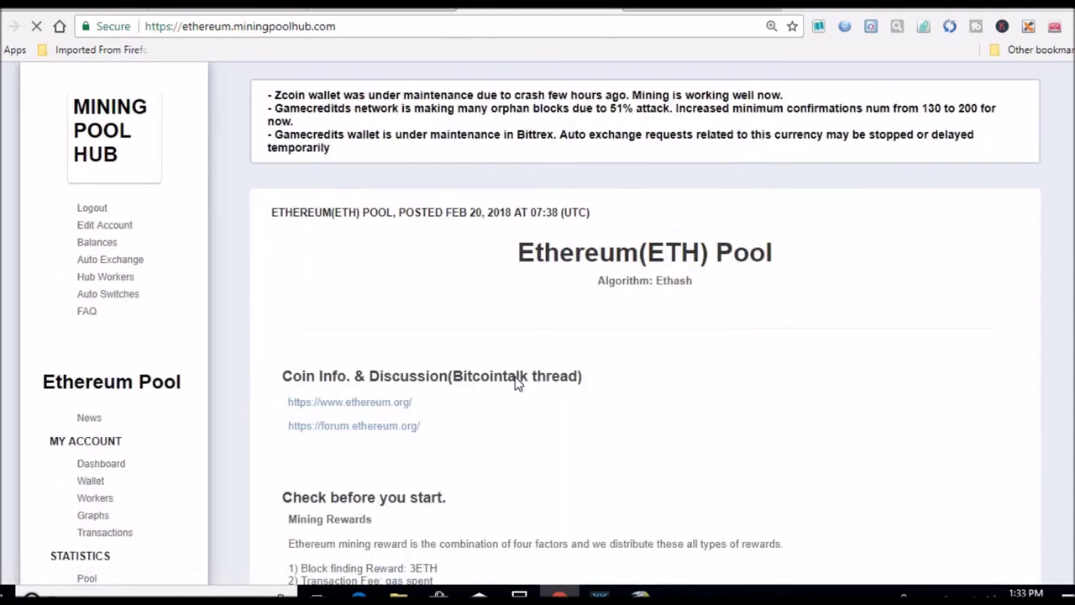
{"action": "left_click", "coordinate": [114, 465]}
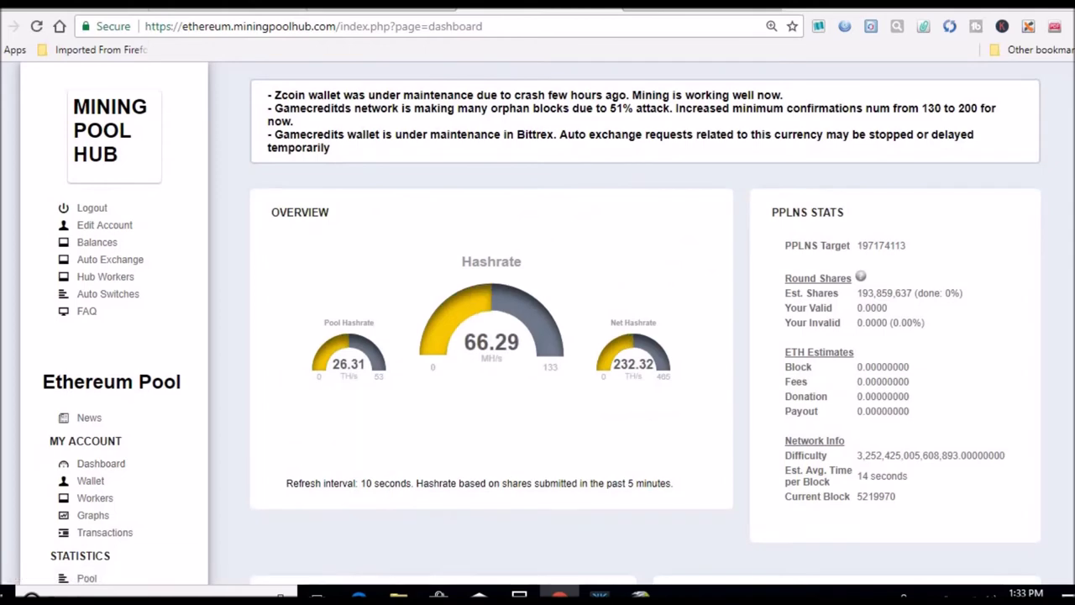
{"action": "scroll", "coordinate": [1039, 210], "scroll_direction": "down", "scroll_amount": 5}
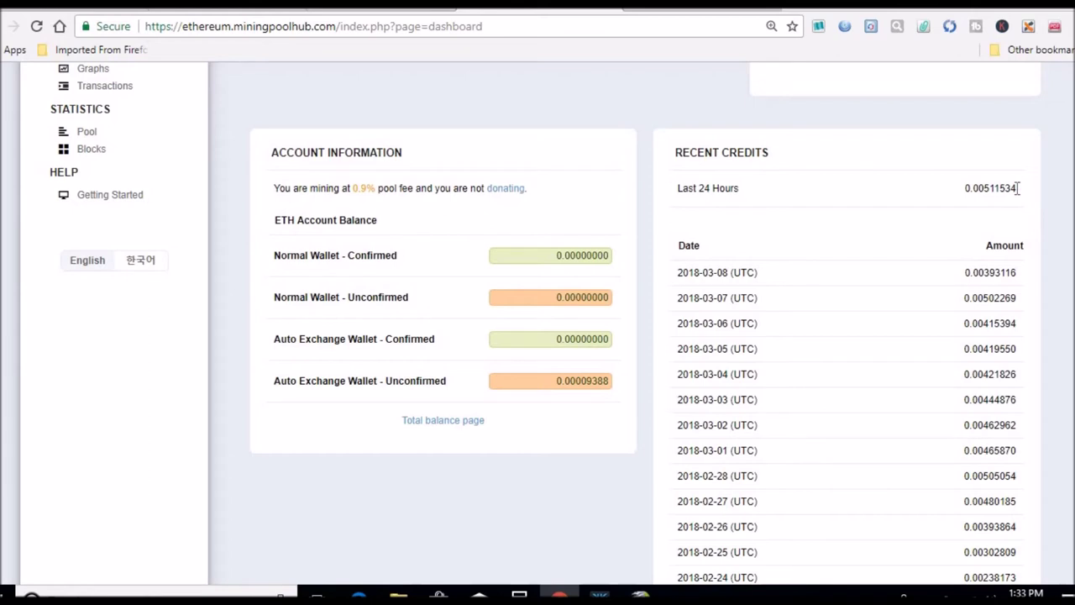
{"action": "left_click_drag", "start_coordinate": [1018, 188], "coordinate": [971, 192]}
{"action": "key", "text": "ctrl+c"}
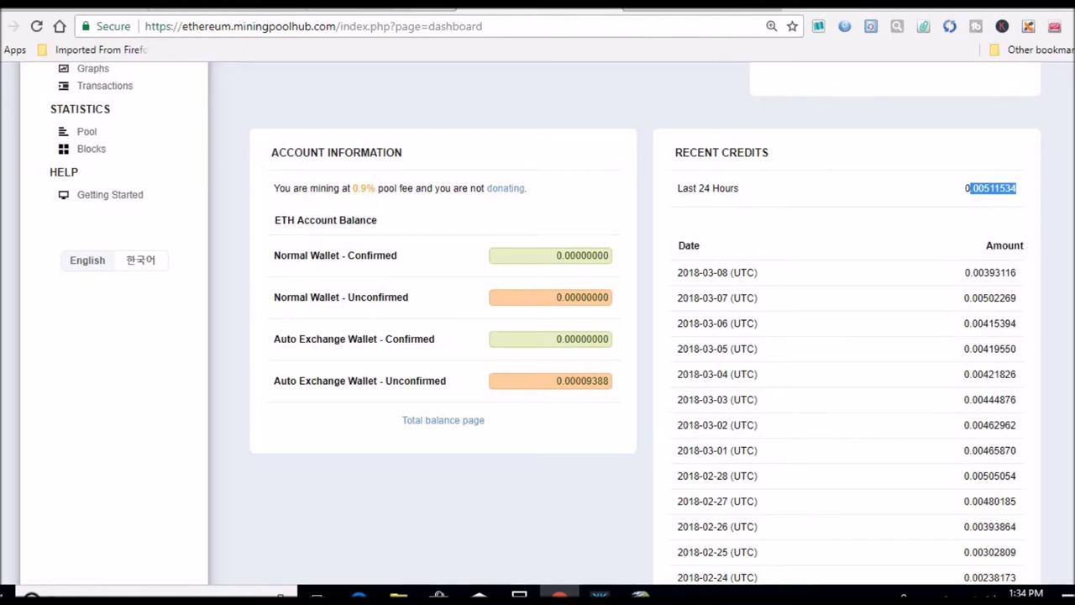
Open the Currencio ETH to USD converter in the CoinDesk article's tab and convert the copied .00511534 ETH to US dollars
{"action": "left_click", "coordinate": [387, 4]}
{"action": "left_click", "coordinate": [389, 29]}
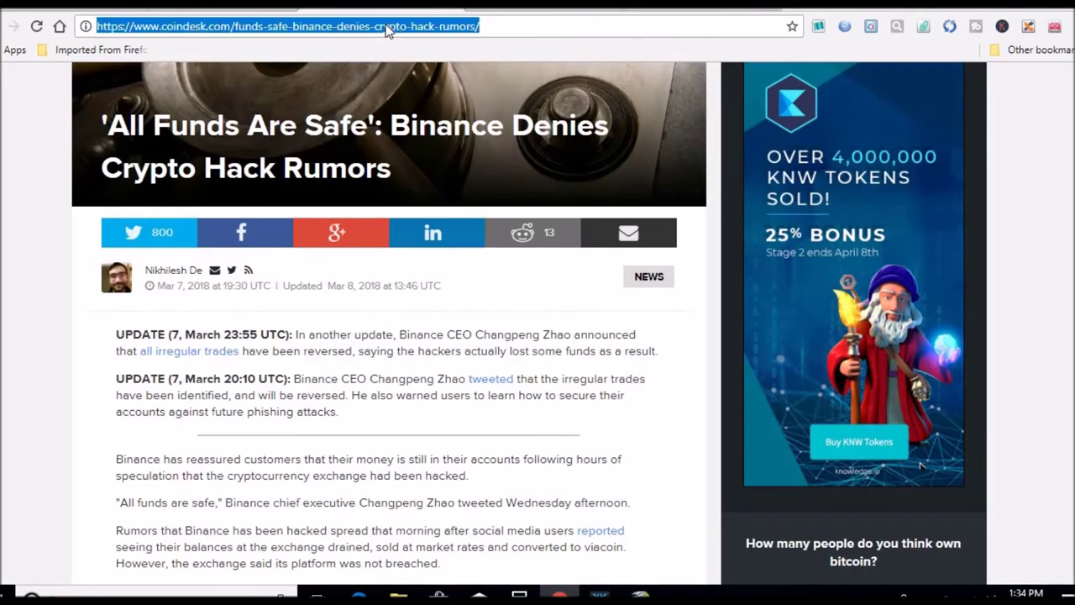
{"action": "type", "text": "cu"}
{"action": "key", "text": "Return"}
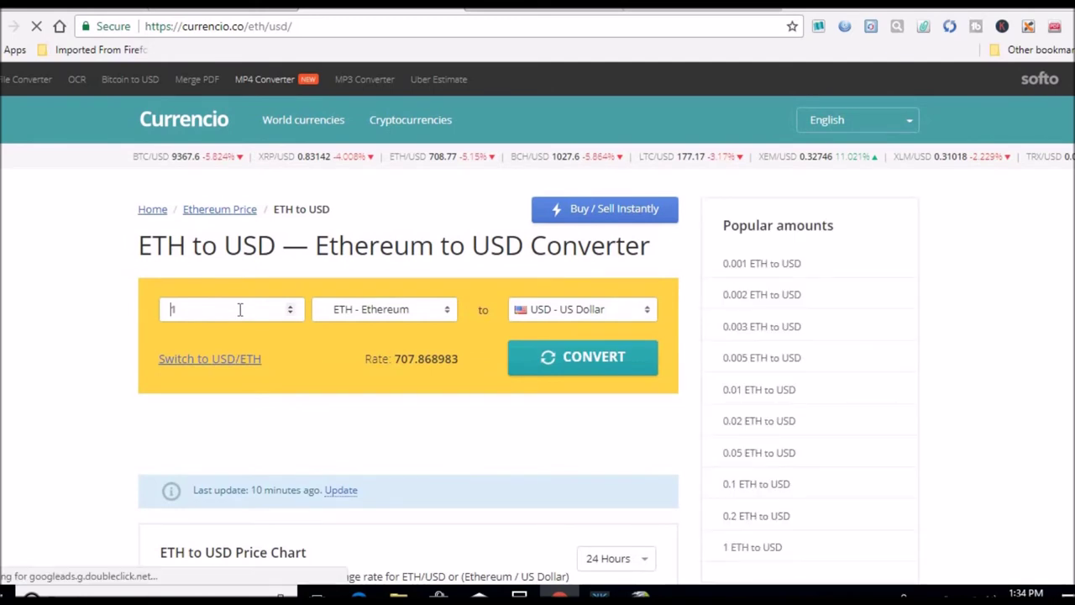
{"action": "key", "text": "ctrl+v"}
{"action": "left_click", "coordinate": [546, 359]}
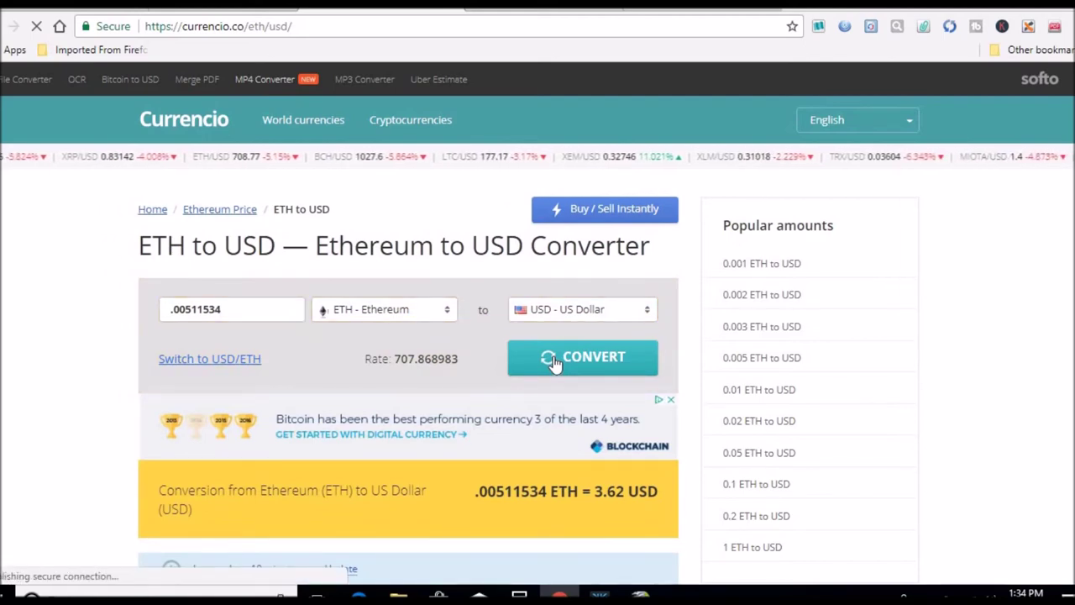
Return to the spreadsheet's Week 4 sheet and divide 3.62 by 2 in Calculator
{"action": "left_click", "coordinate": [640, 595]}
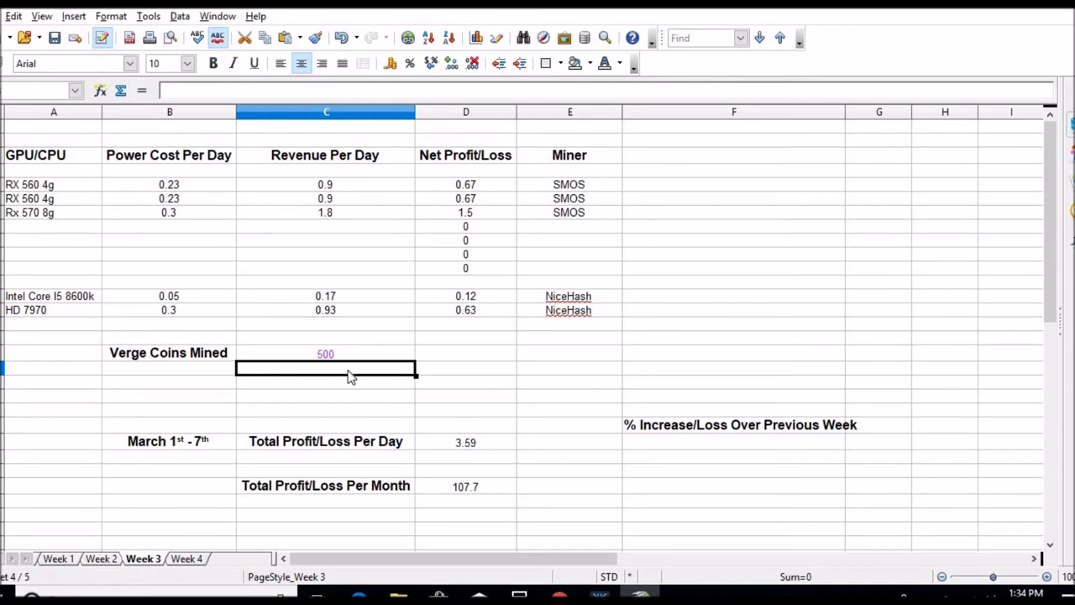
{"action": "left_click", "coordinate": [187, 558]}
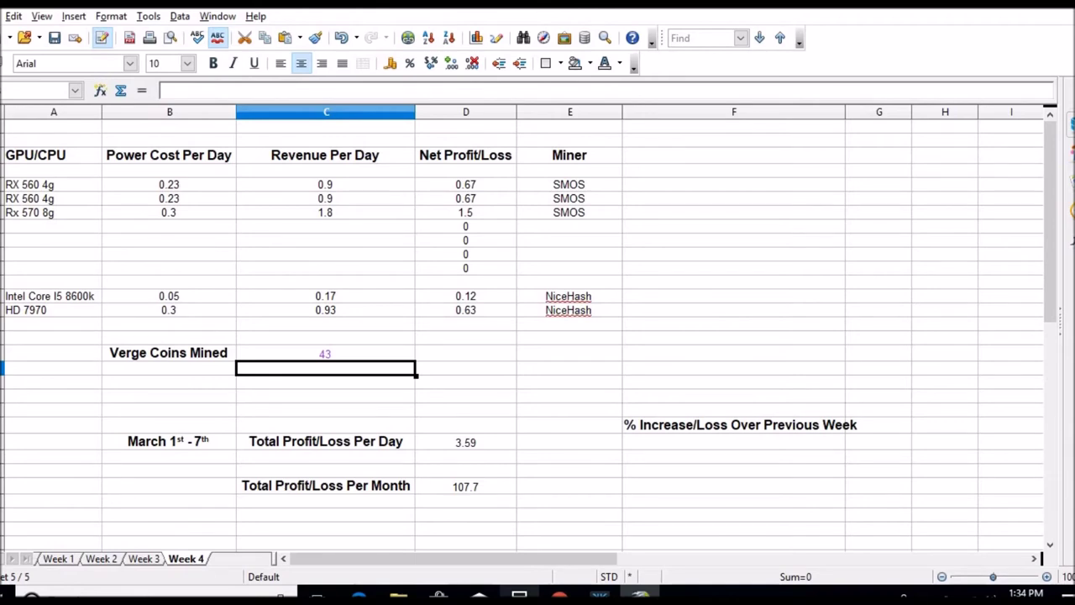
{"action": "left_click", "coordinate": [519, 594]}
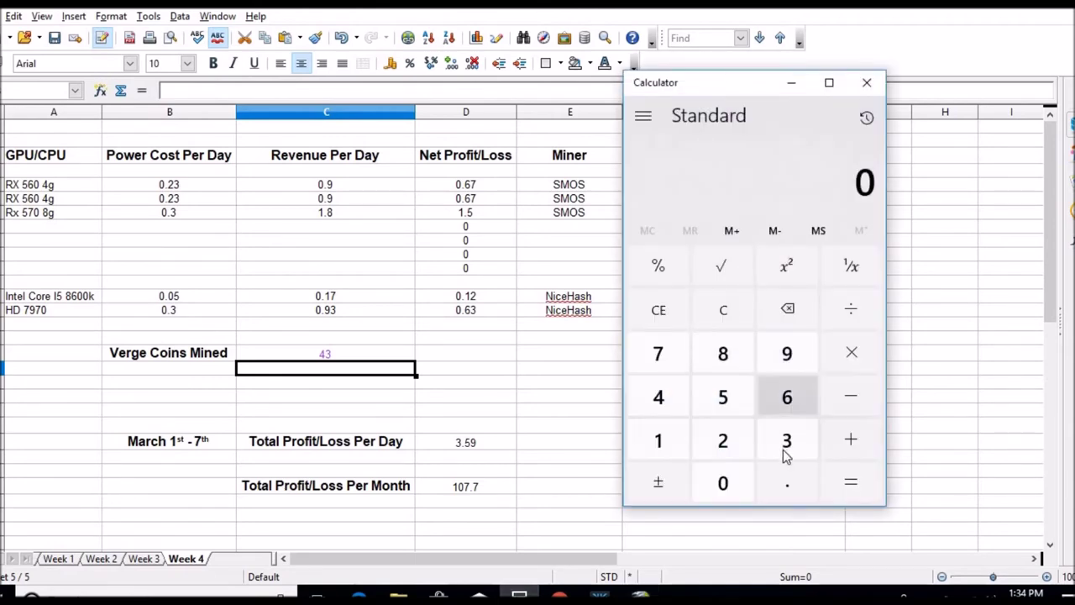
{"action": "left_click", "coordinate": [786, 449]}
{"action": "left_click", "coordinate": [784, 479]}
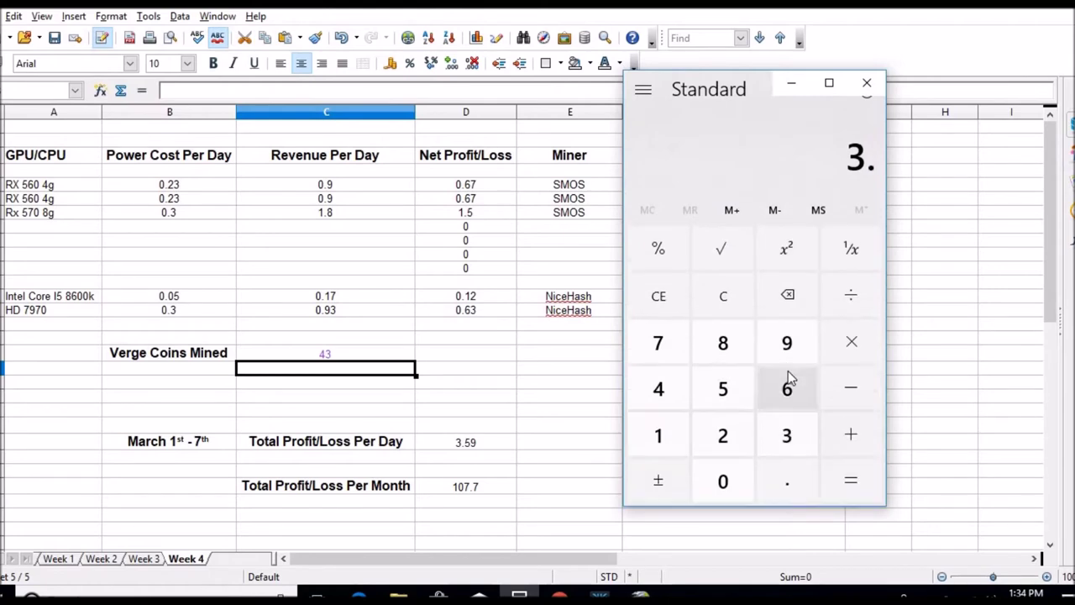
{"action": "left_click", "coordinate": [787, 382]}
{"action": "left_click", "coordinate": [723, 435]}
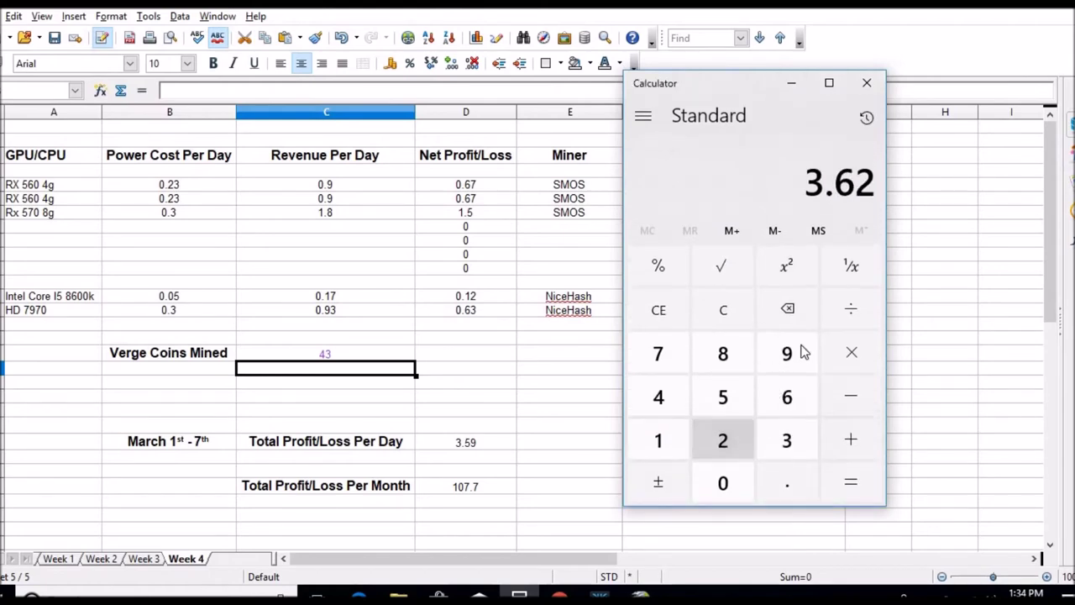
{"action": "left_click", "coordinate": [842, 310]}
{"action": "left_click", "coordinate": [742, 436]}
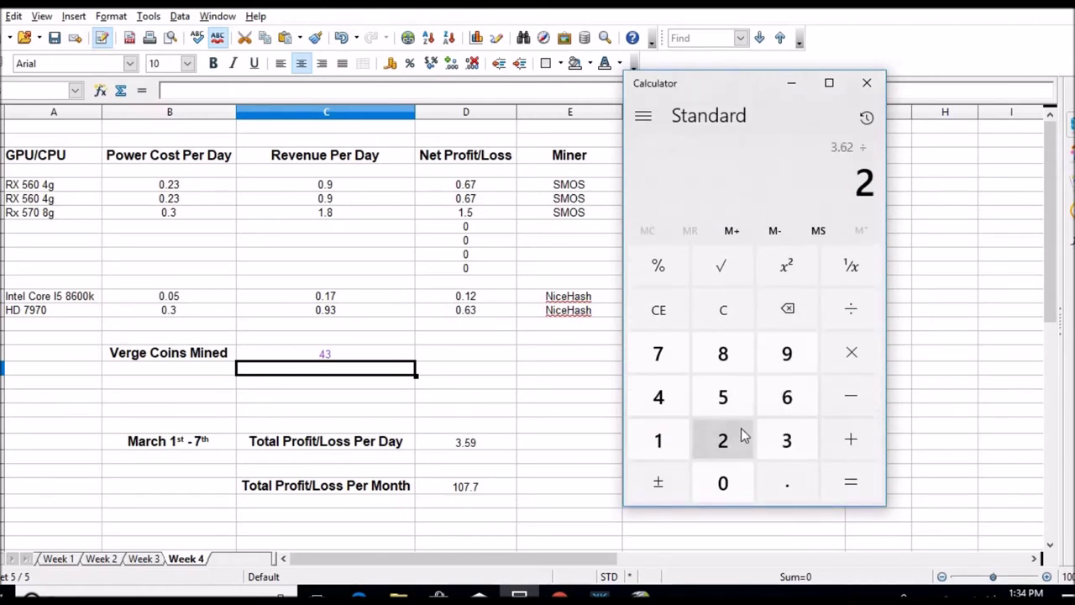
{"action": "left_click", "coordinate": [845, 481]}
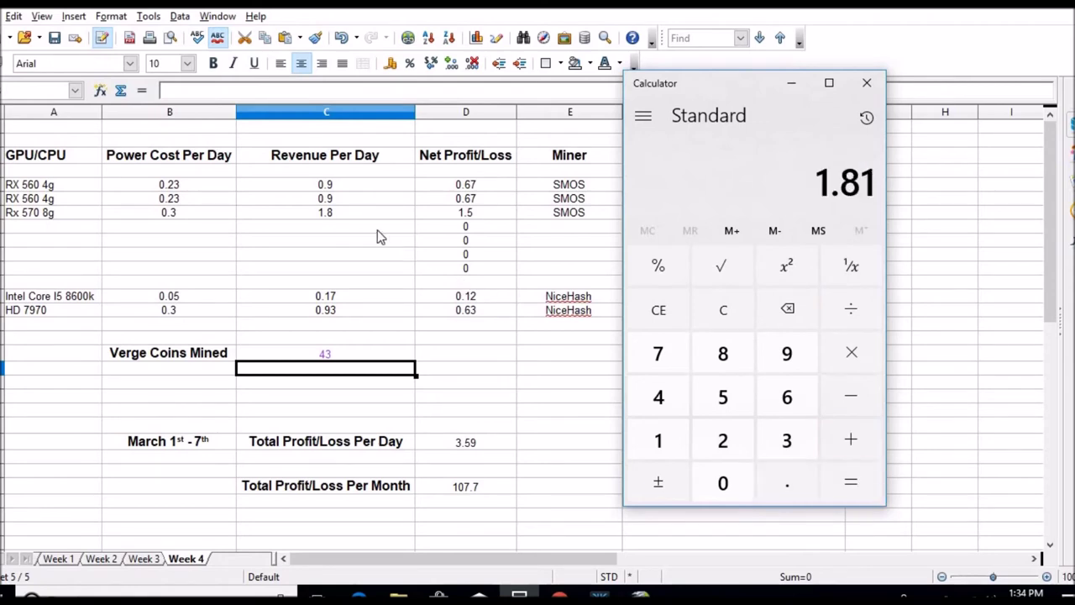
Set Revenue Per Day for the Rx 570 8g on the Week 4 sheet to 1.81
{"action": "left_click", "coordinate": [356, 213]}
{"action": "type", "text": "1"}
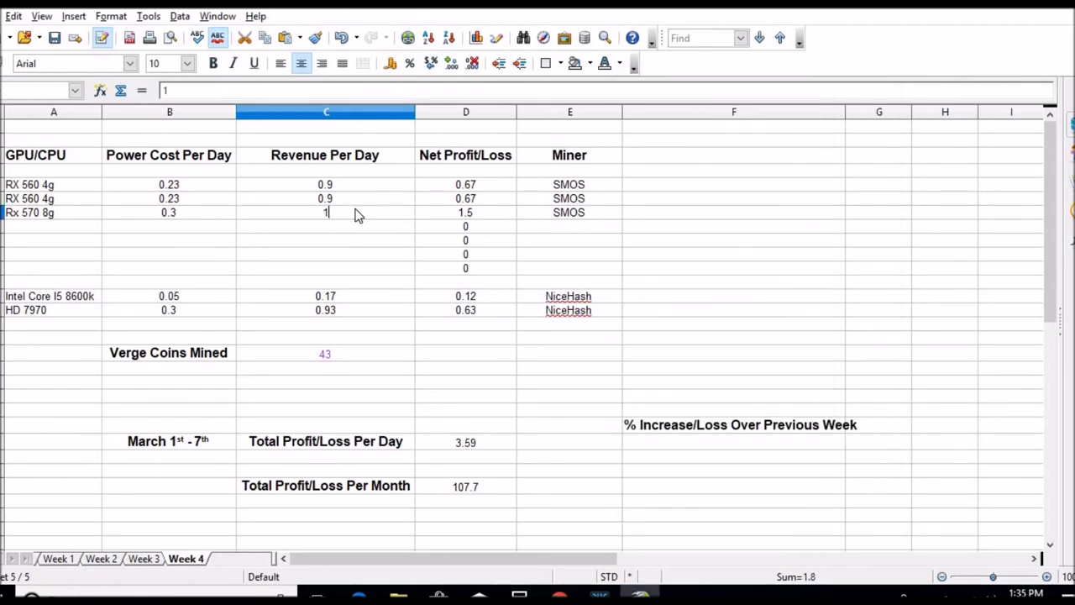
{"action": "type", "text": ".81"}
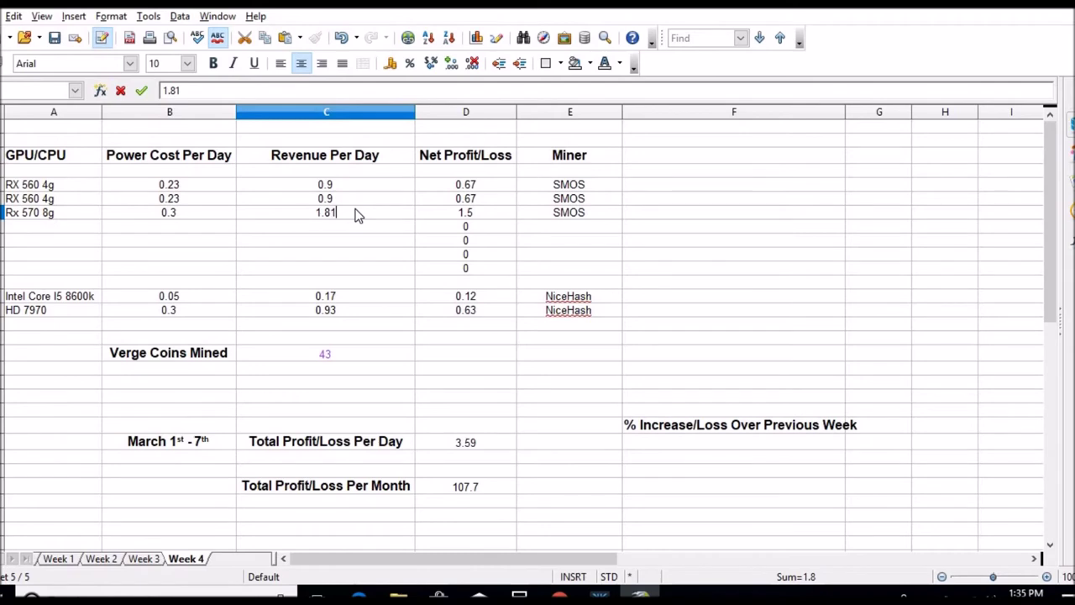
{"action": "key", "text": "Return"}
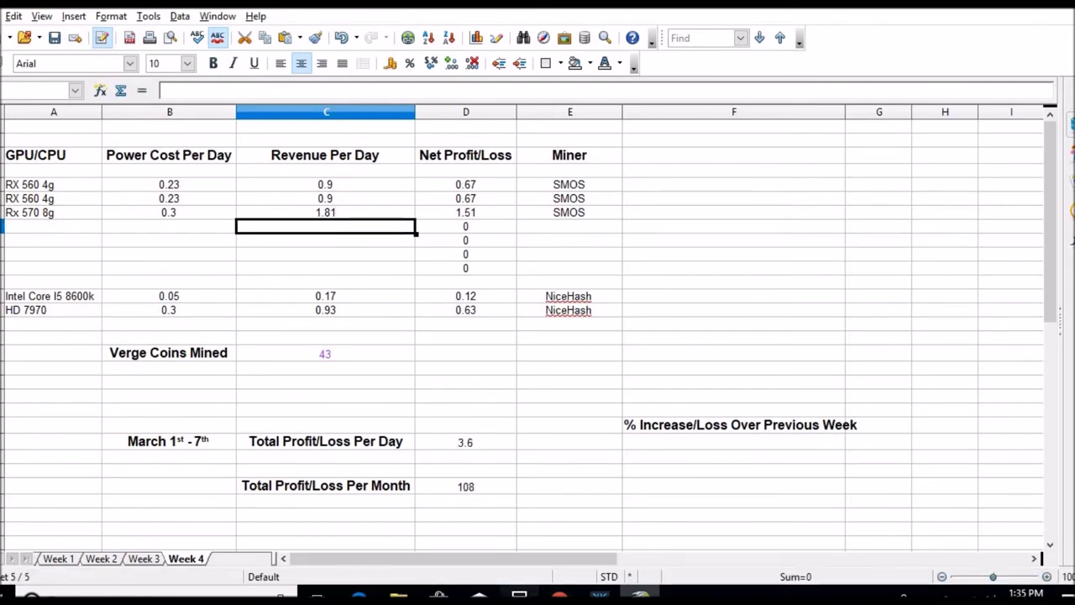
Divide the 1.81 result by 2 in Calculator and compare it with the first RX 560 4g's Revenue Per Day
{"action": "left_click", "coordinate": [519, 593]}
{"action": "left_click", "coordinate": [851, 309]}
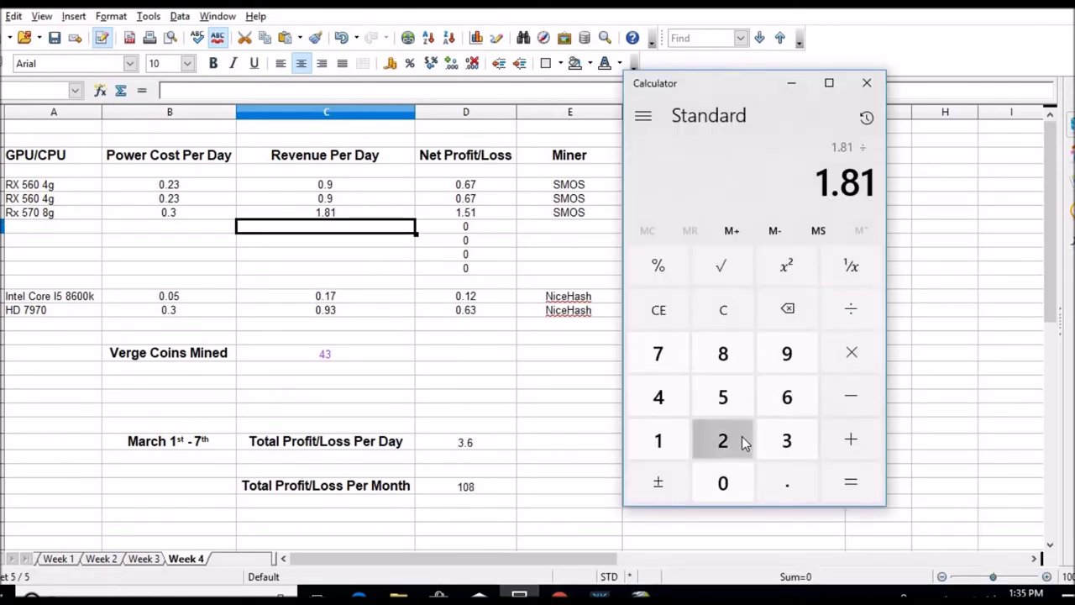
{"action": "left_click", "coordinate": [741, 439]}
{"action": "left_click", "coordinate": [846, 482]}
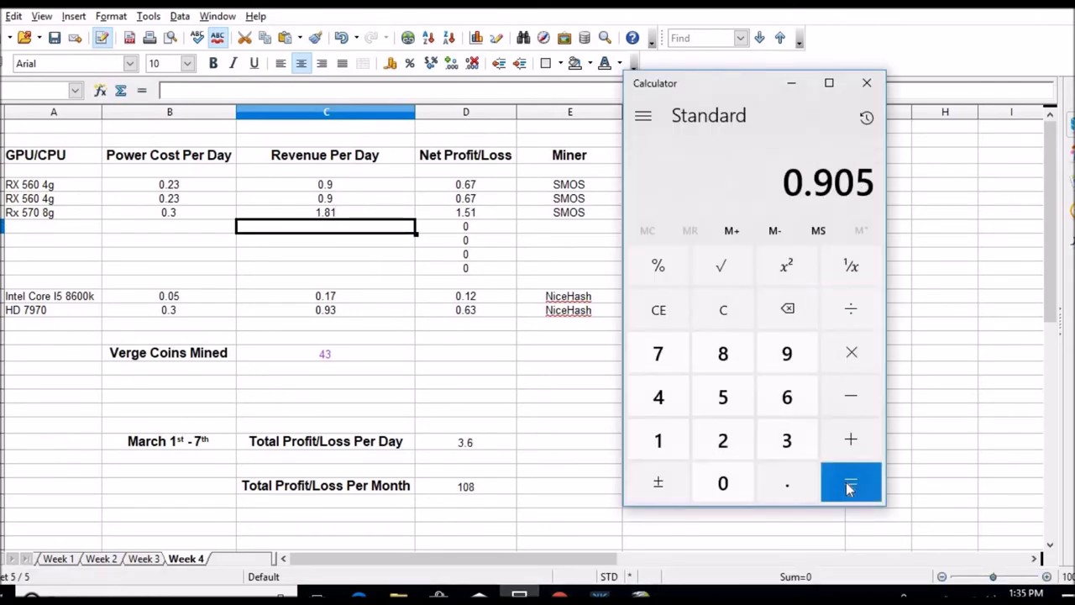
{"action": "left_click", "coordinate": [363, 186]}
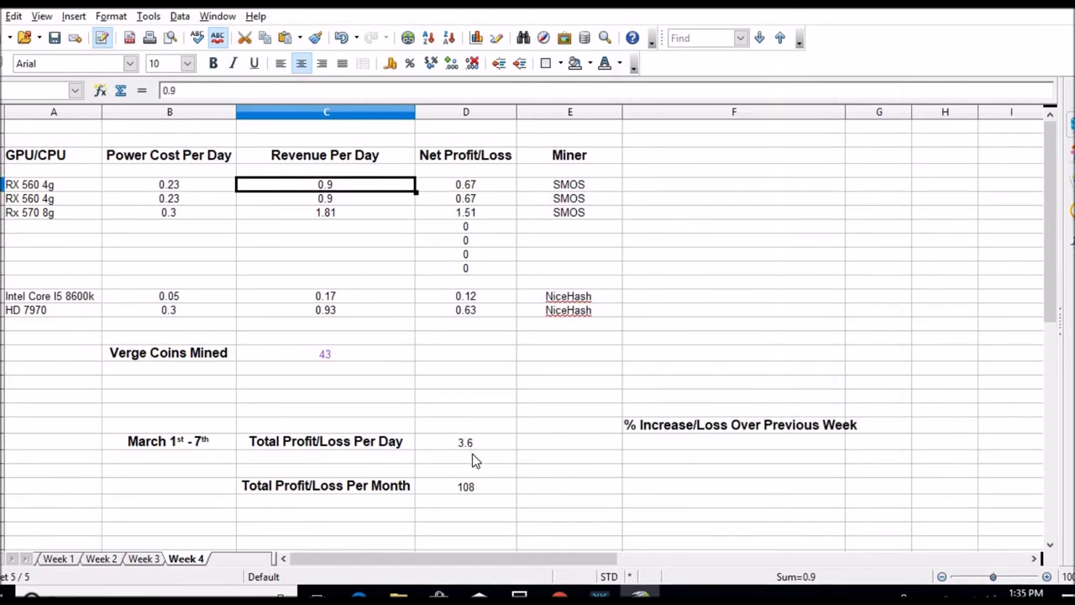
Change the Week 4 date range label to March 8th - 15th and save the spreadsheet, keeping its current Excel format
{"action": "left_click", "coordinate": [209, 442]}
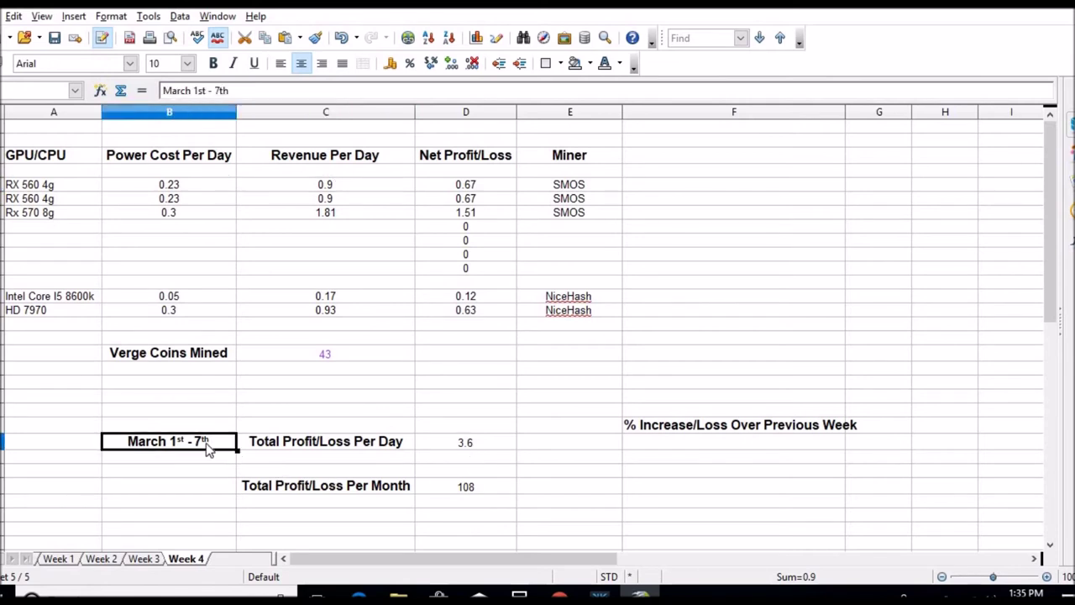
{"action": "left_click", "coordinate": [206, 91]}
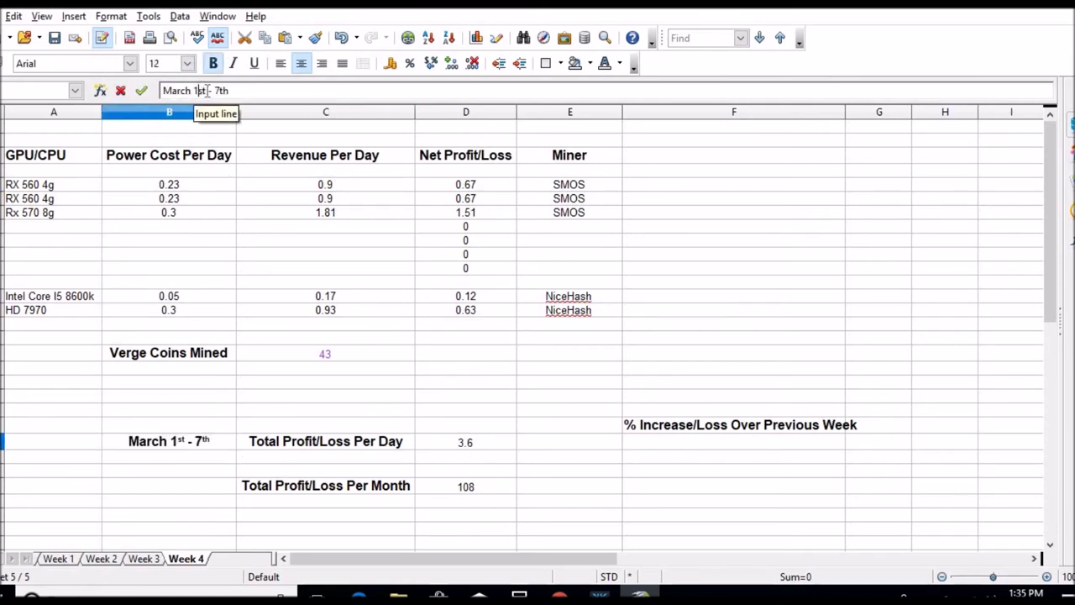
{"action": "key", "text": "BackSpace"}
{"action": "key", "text": "BackSpace"}
{"action": "key", "text": "BackSpace"}
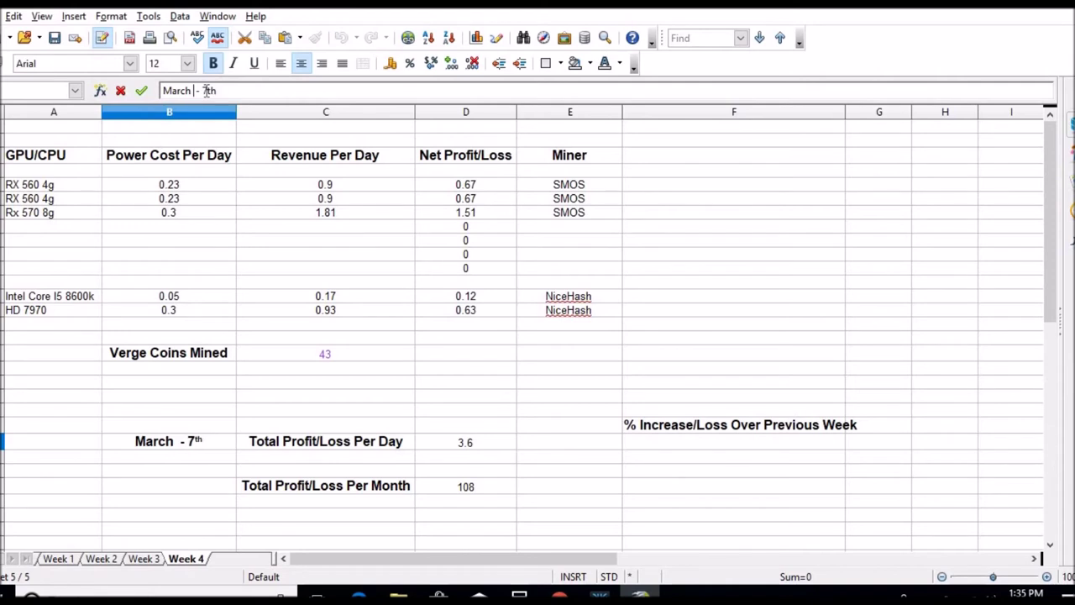
{"action": "type", "text": "8th"}
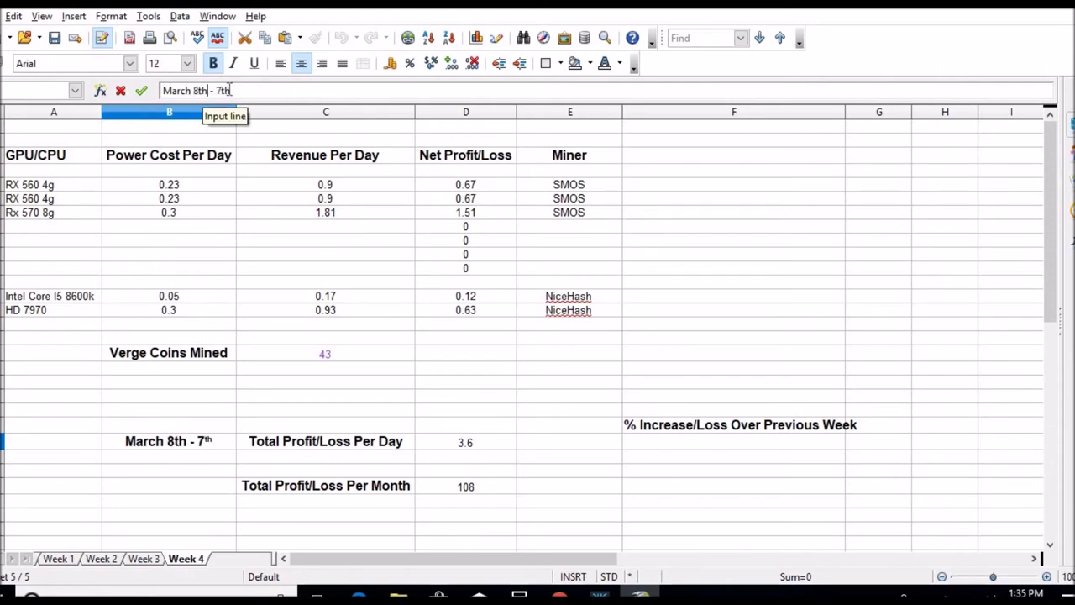
{"action": "key", "text": "BackSpace"}
{"action": "key", "text": "BackSpace"}
{"action": "key", "text": "BackSpace"}
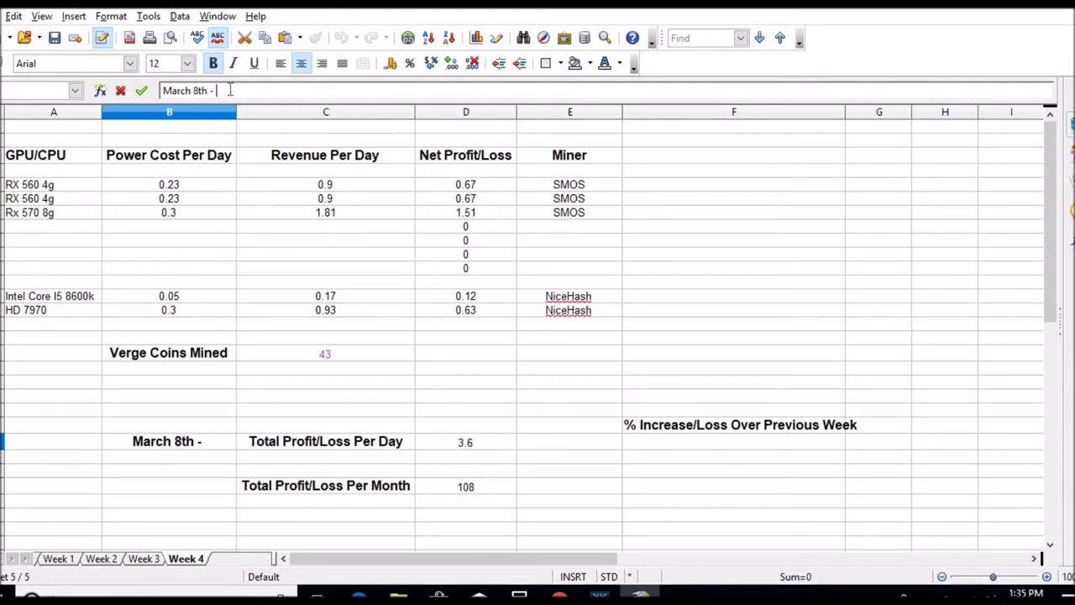
{"action": "type", "text": "15th"}
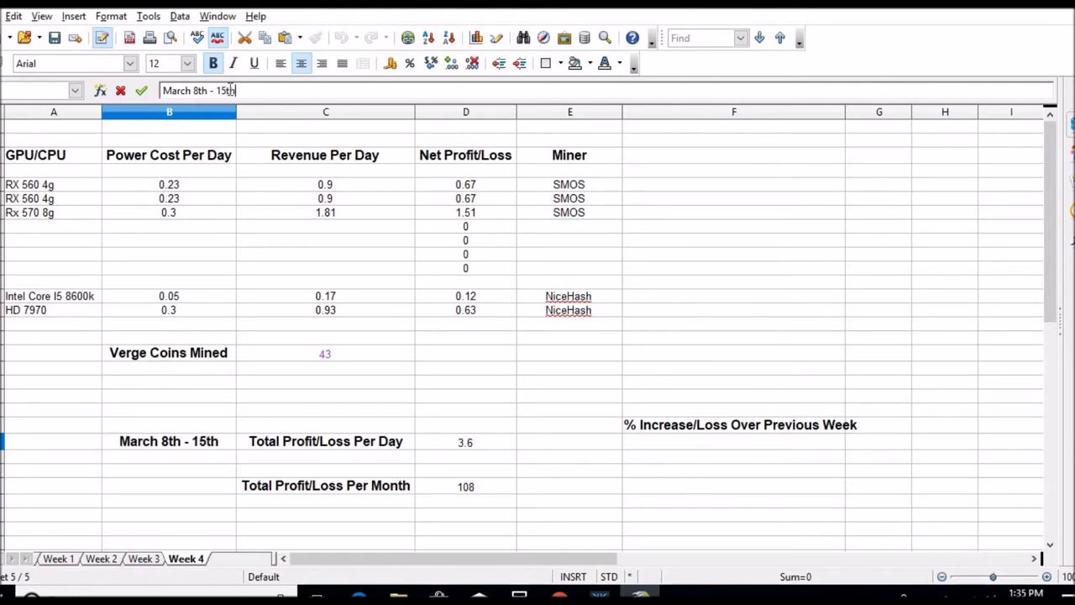
{"action": "left_click", "coordinate": [210, 384]}
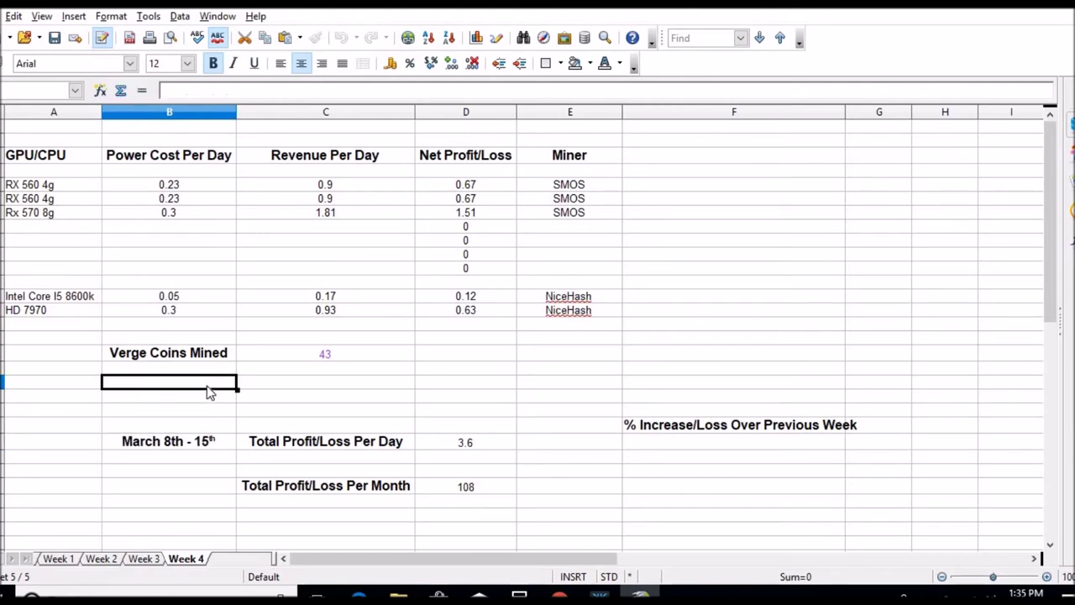
{"action": "left_click", "coordinate": [56, 38]}
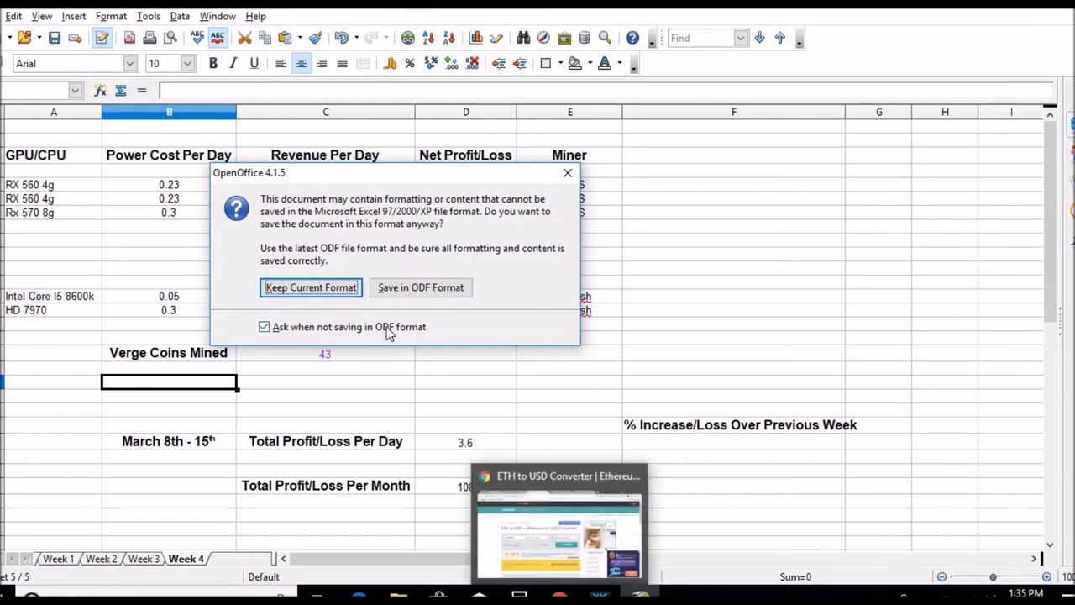
{"action": "left_click", "coordinate": [309, 290]}
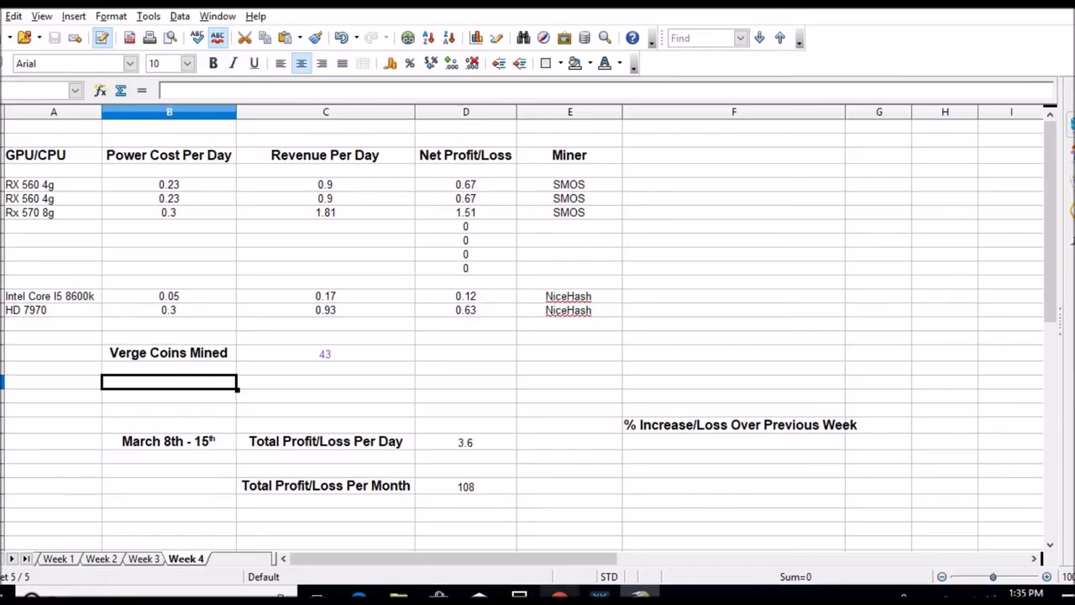
Switch to the browser, go to chrome://apps and launch Chrome Remote Desktop
{"action": "left_click", "coordinate": [559, 595]}
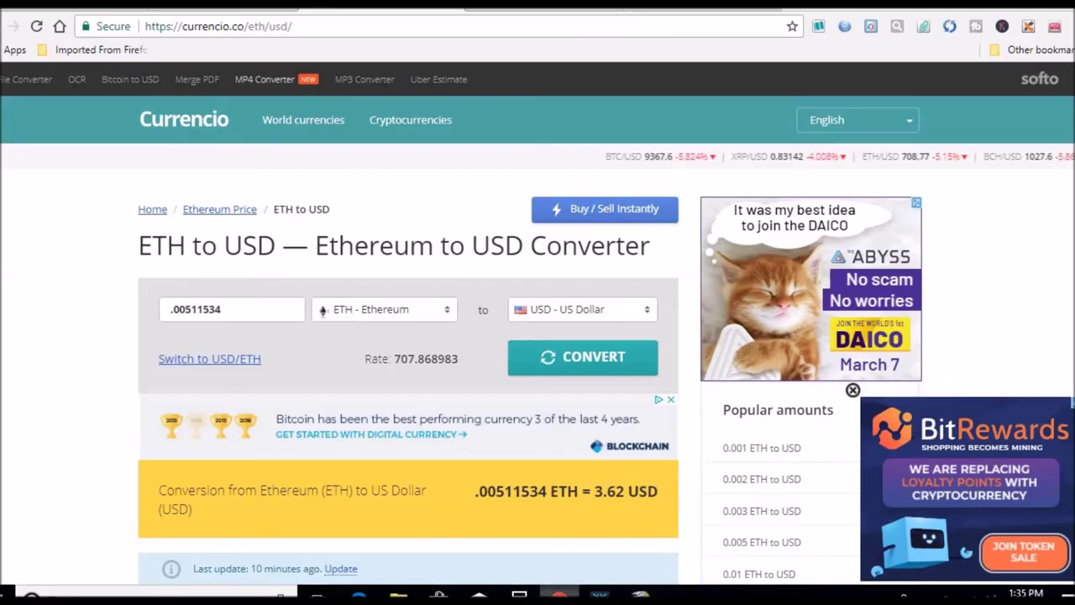
{"action": "left_click", "coordinate": [378, 22]}
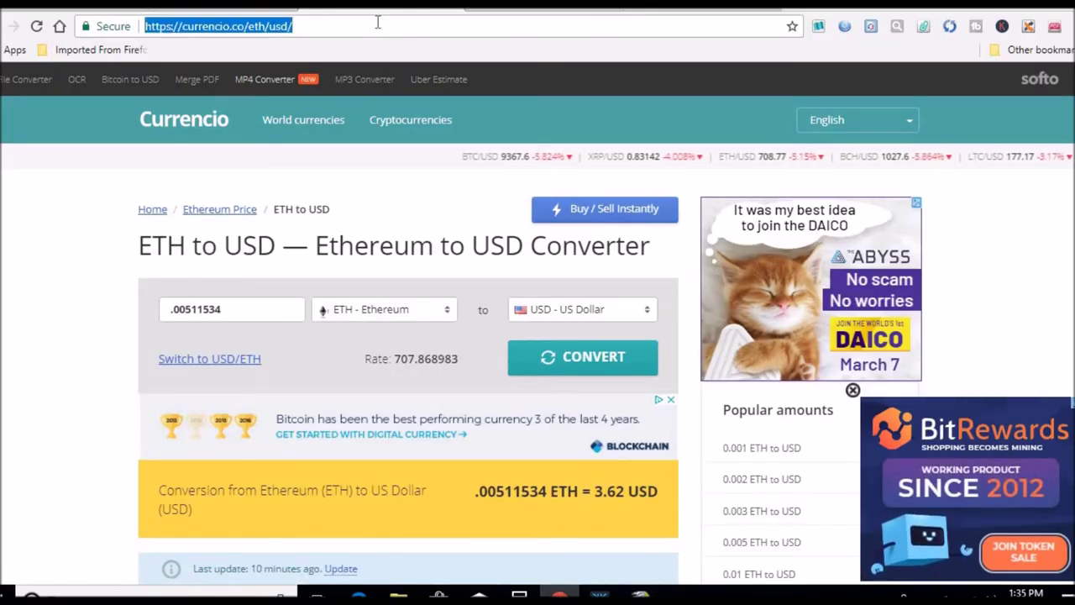
{"action": "type", "text": "chrome://app"}
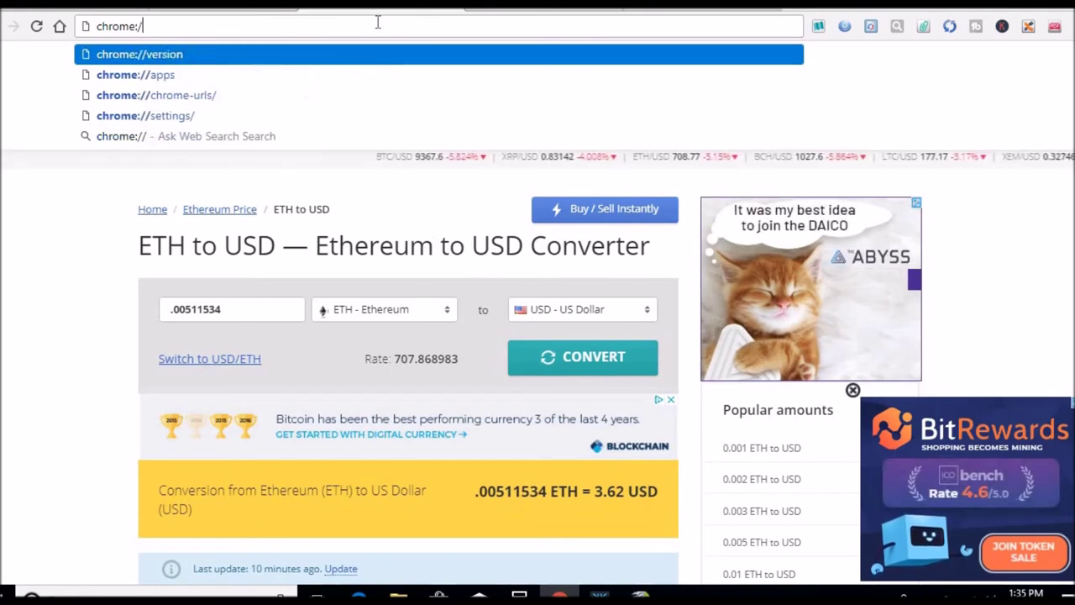
{"action": "key", "text": "Return"}
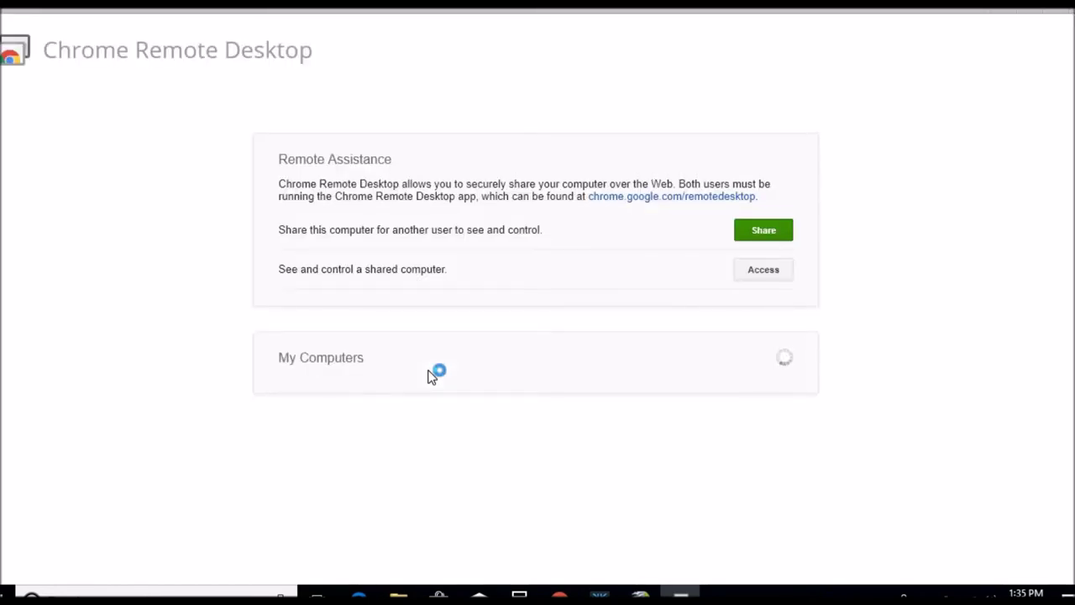
Connect to the remote computer DESKTOP-HTDSHMJ with its access PIN and reposition the NiceHash Miner window to check its mining rates
{"action": "left_click", "coordinate": [451, 404]}
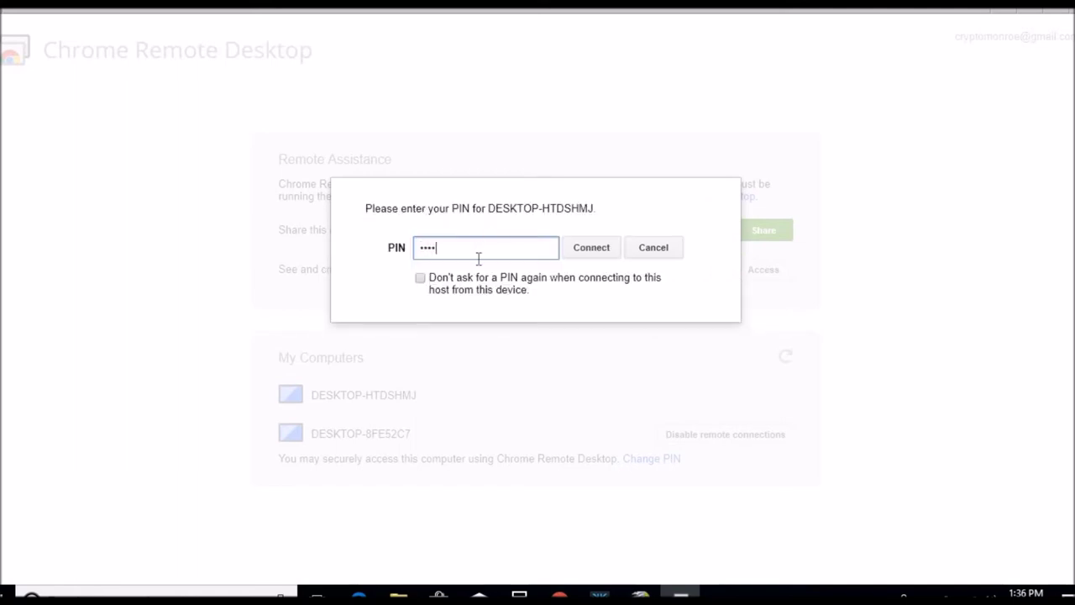
{"action": "key", "text": "Return"}
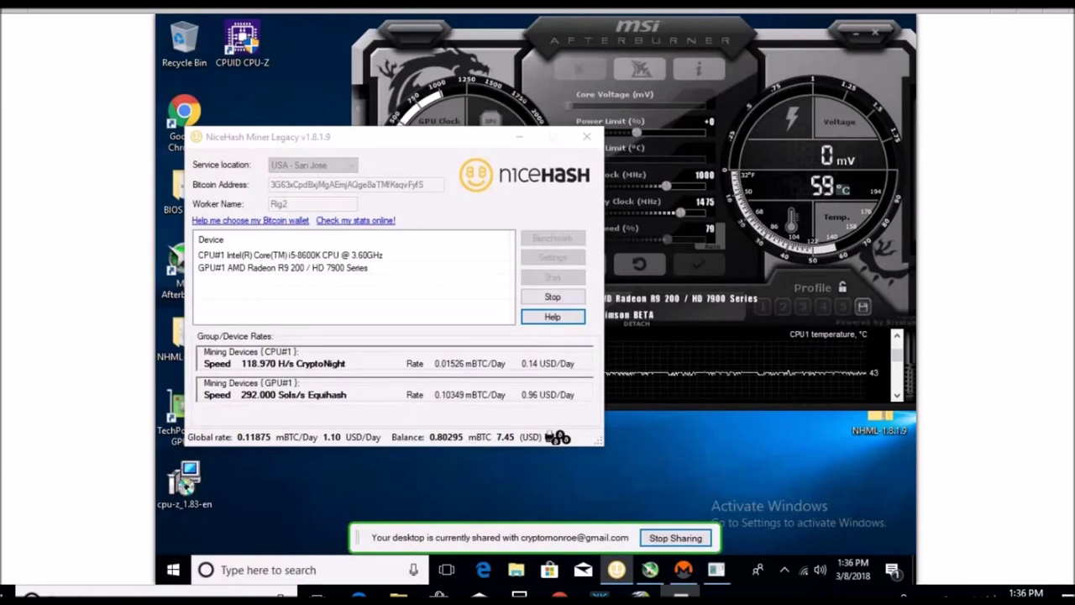
{"action": "mouse_move", "coordinate": [220, 136]}
{"action": "left_mouse_down"}
{"action": "mouse_move", "coordinate": [220, 190]}
{"action": "mouse_move", "coordinate": [222, 155]}
{"action": "left_mouse_up"}
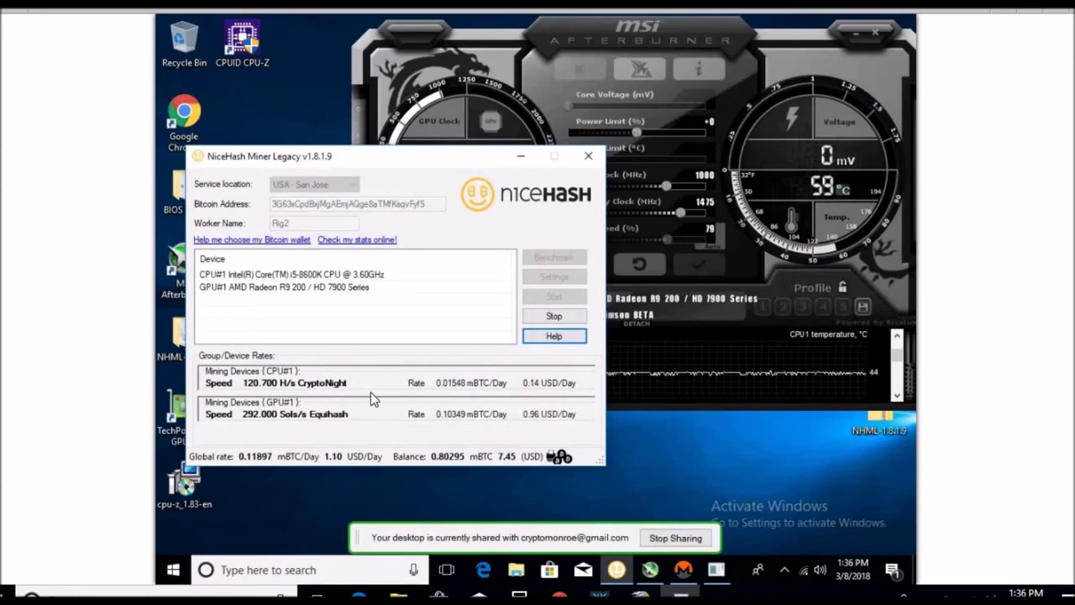
Switch to the spreadsheet and set Week 4 Revenue Per Day to 0.96 for the HD 7970 and 0.15 for the Intel Core I5 8600k
{"action": "left_click", "coordinate": [640, 595]}
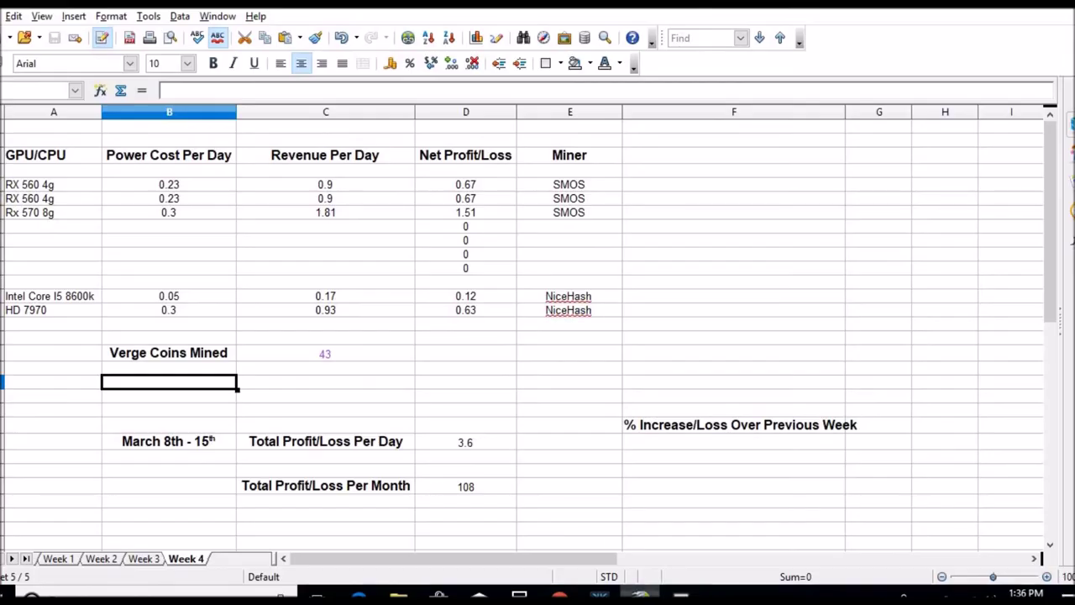
{"action": "left_click", "coordinate": [343, 314]}
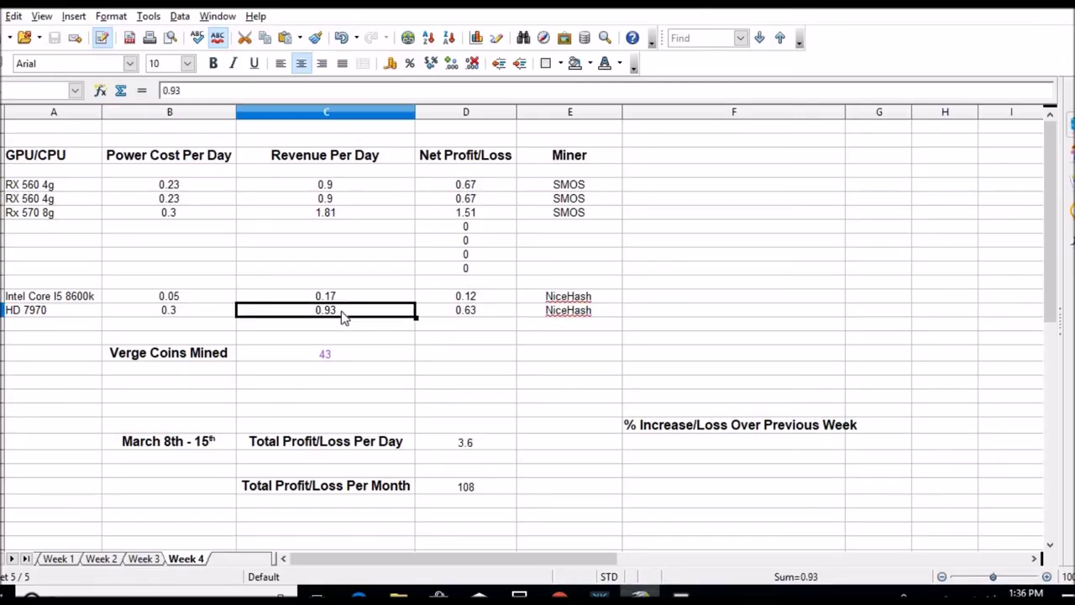
{"action": "type", "text": ".96"}
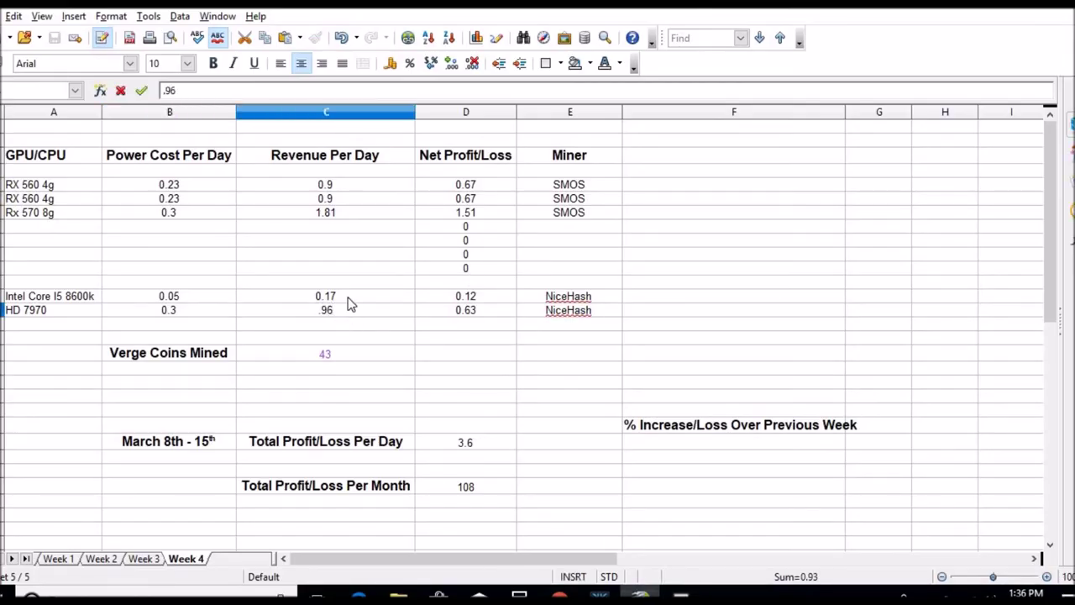
{"action": "left_click", "coordinate": [348, 299]}
{"action": "type", "text": ".15"}
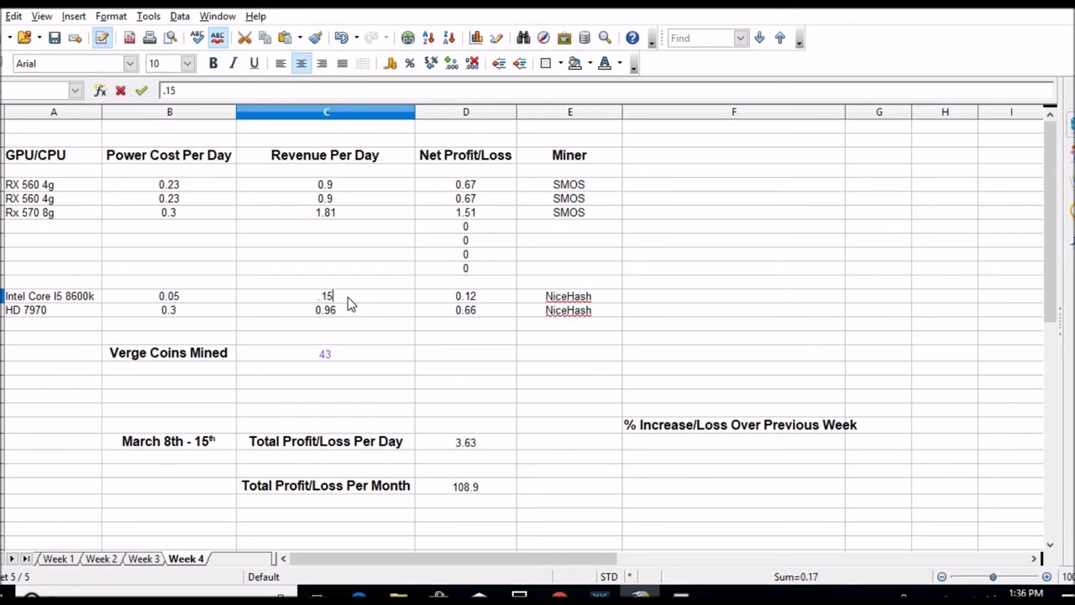
{"action": "key", "text": "Return"}
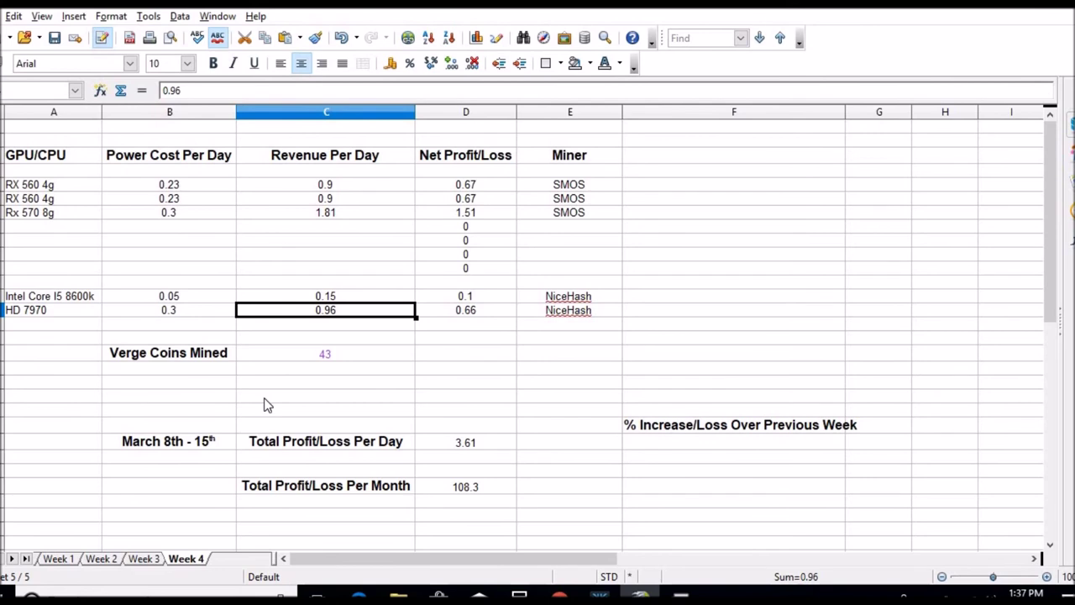
Compare the daily and monthly profit totals, Verge coins mined and percentage changes across the Week 1 to Week 4 sheets
{"action": "left_click", "coordinate": [154, 560]}
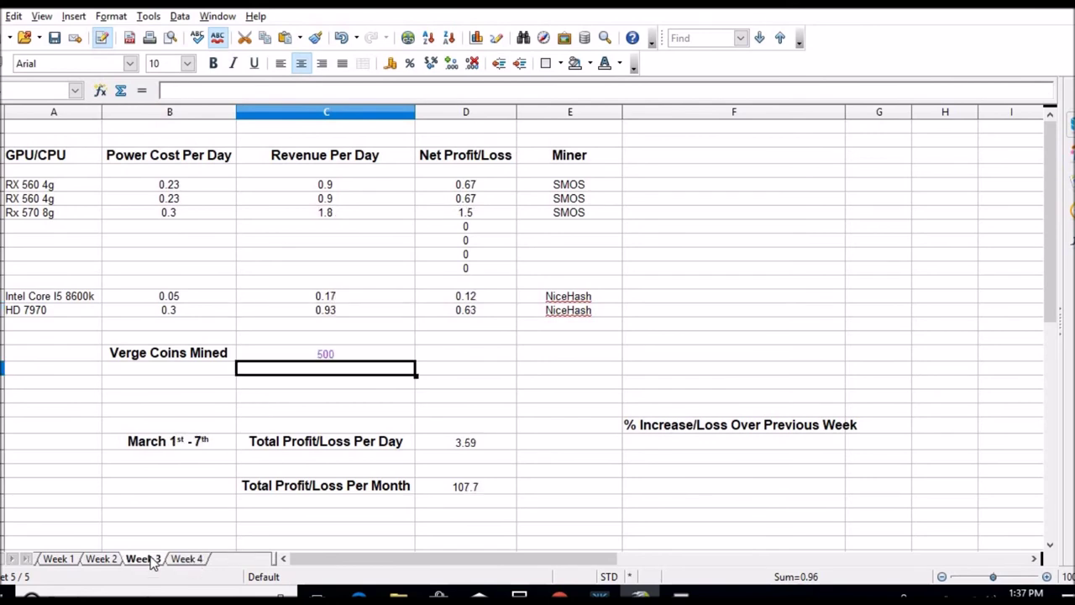
{"action": "left_click", "coordinate": [327, 414]}
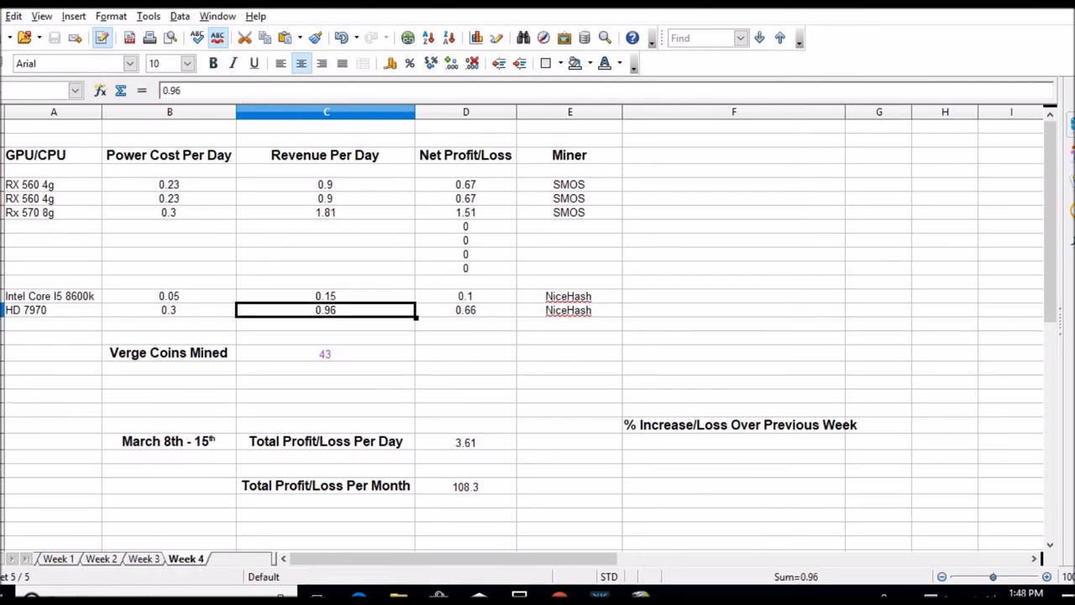
{"action": "left_click", "coordinate": [143, 557]}
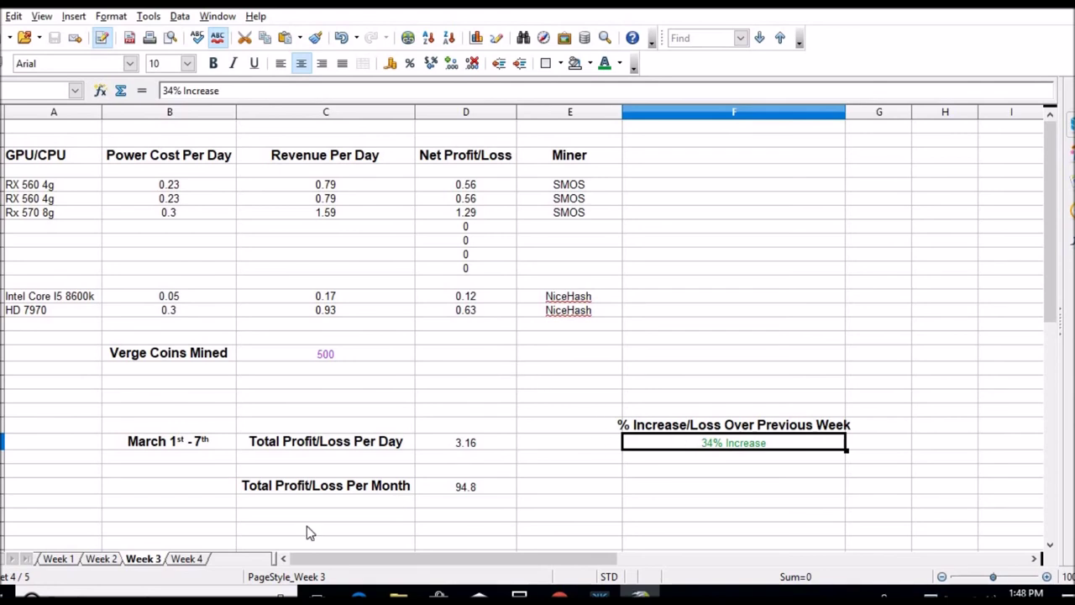
{"action": "left_click", "coordinate": [101, 558]}
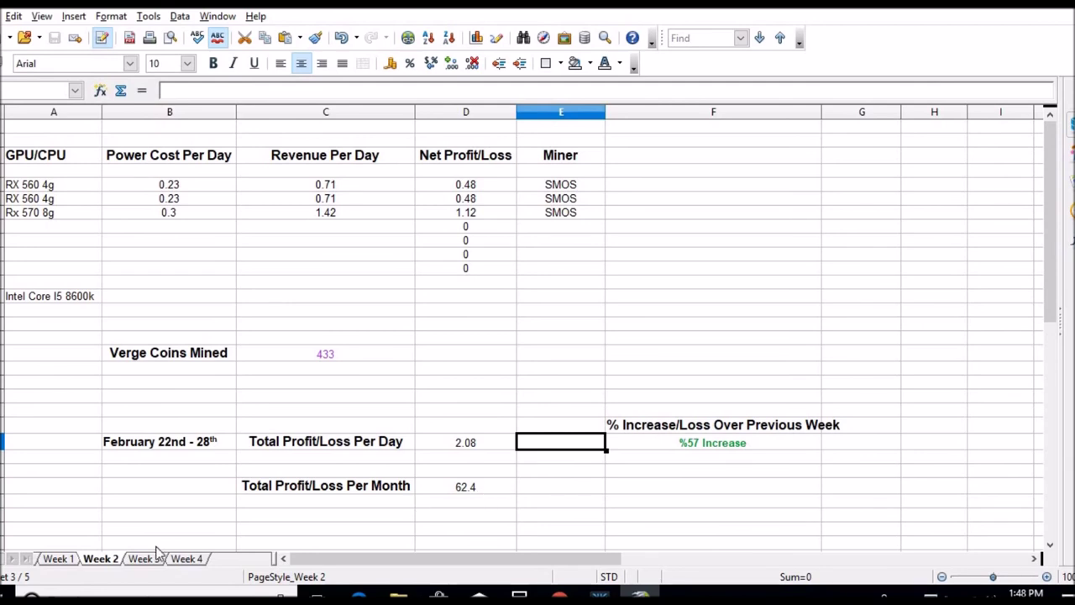
{"action": "left_click", "coordinate": [66, 559]}
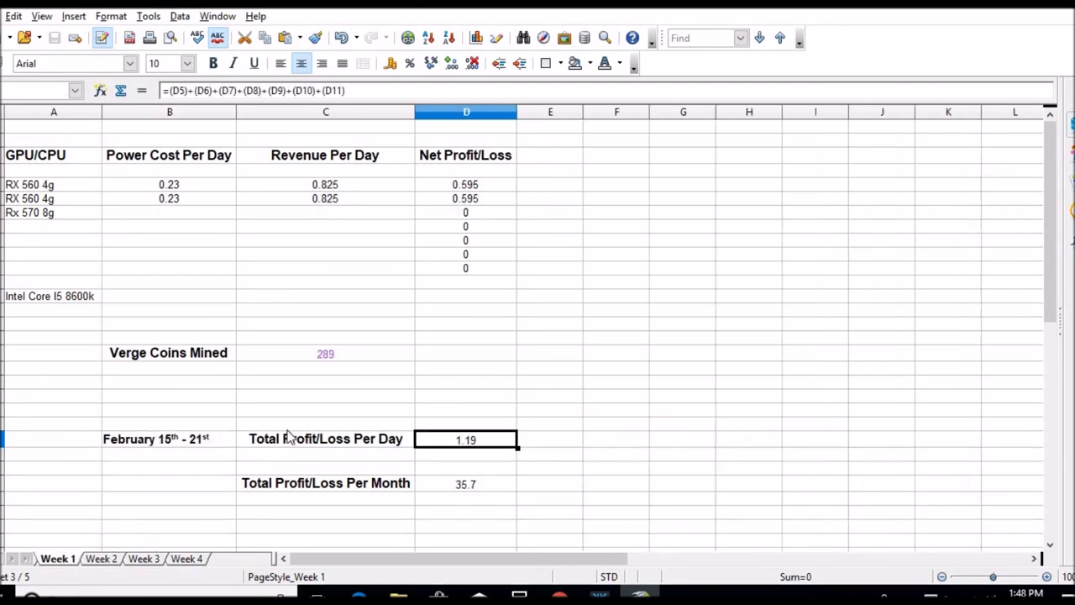
{"action": "left_click", "coordinate": [445, 447]}
{"action": "left_click", "coordinate": [99, 559]}
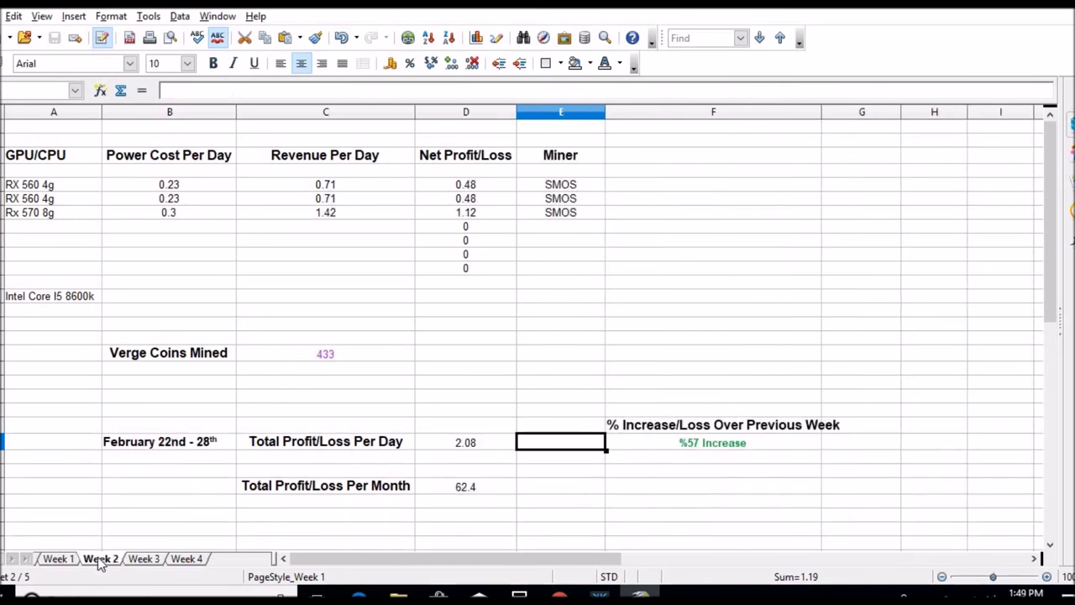
{"action": "left_click", "coordinate": [144, 558]}
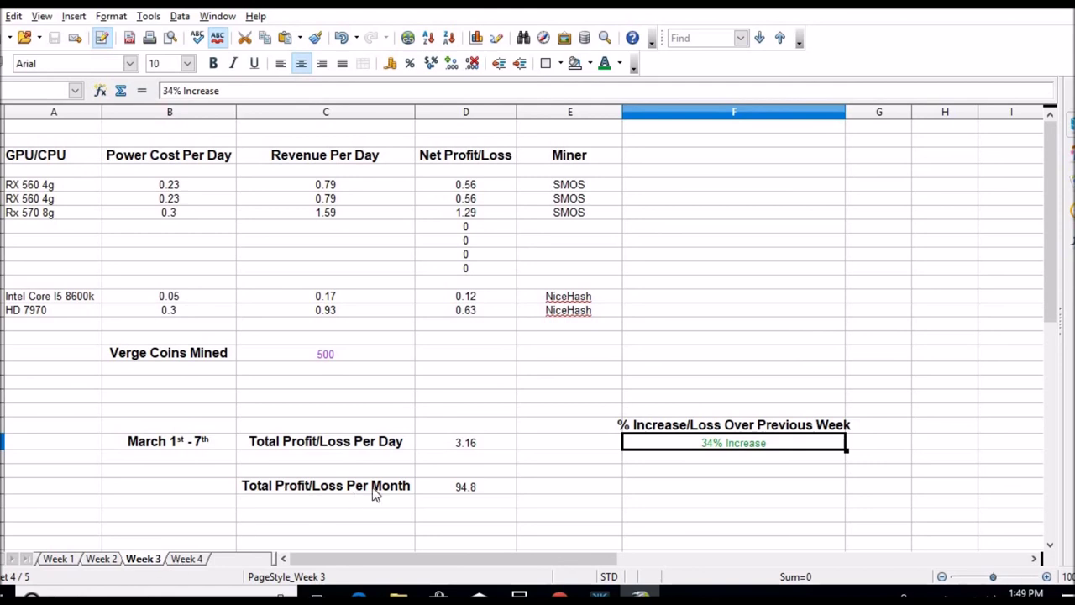
{"action": "left_click", "coordinate": [188, 559]}
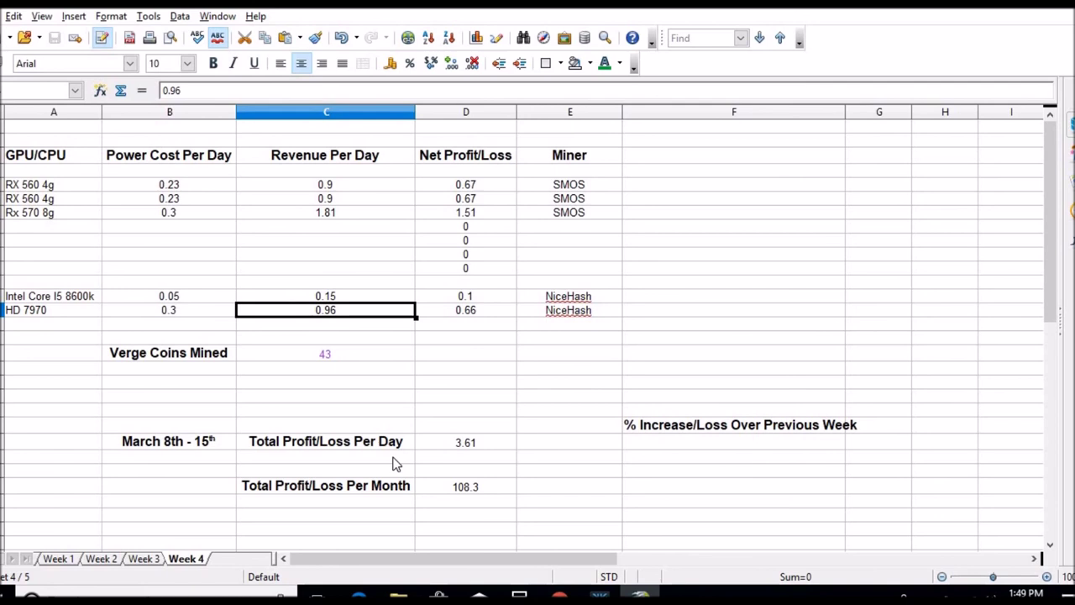